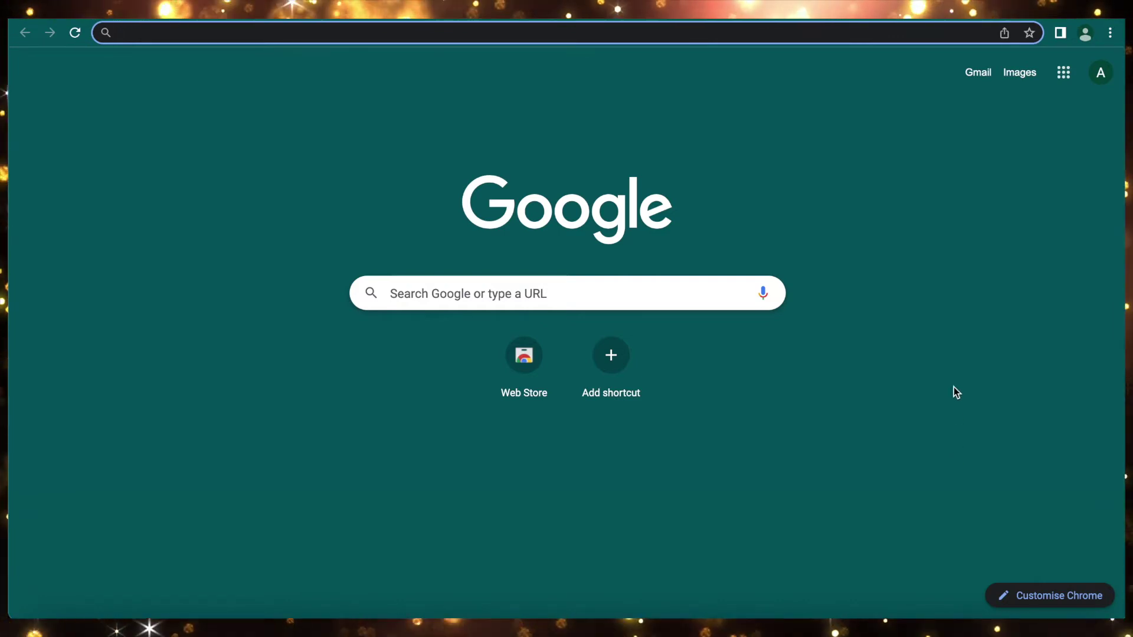
Step: Open Gmail and switch from there to Google Drive through the Google apps list
left_click(978, 74)
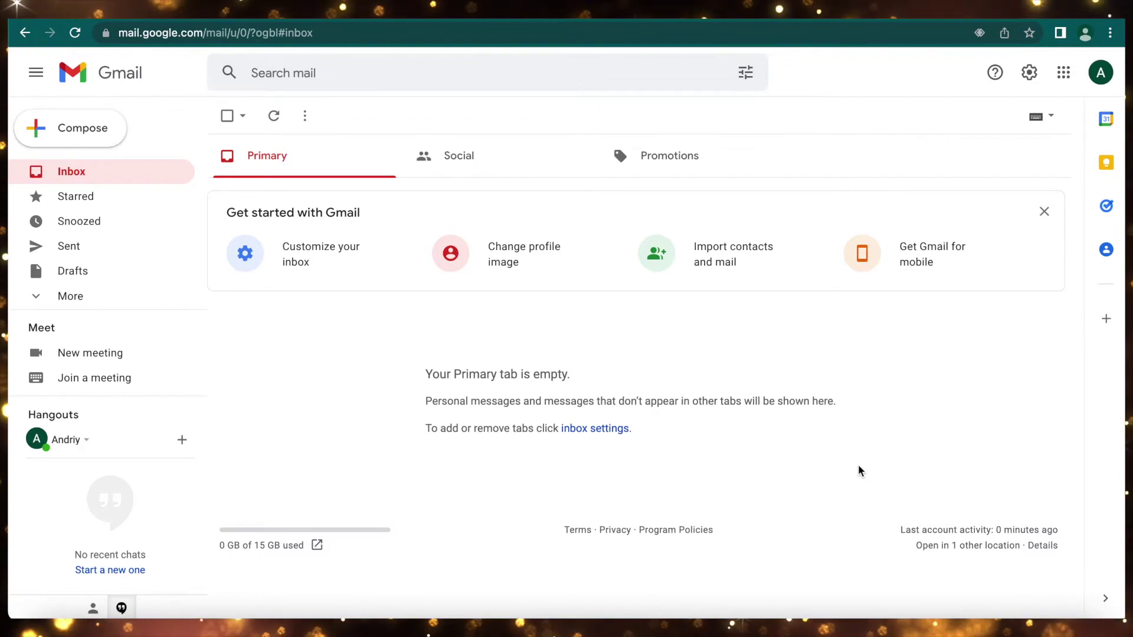
left_click(1067, 80)
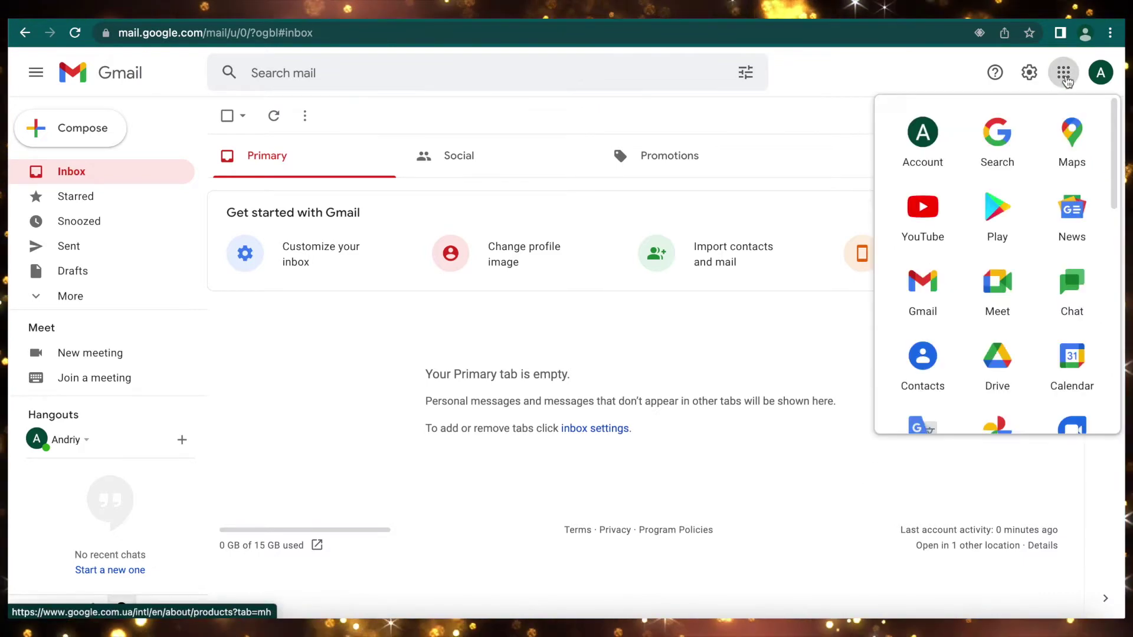
scroll(994, 332, "down", 2)
scroll(995, 332, "down", 1)
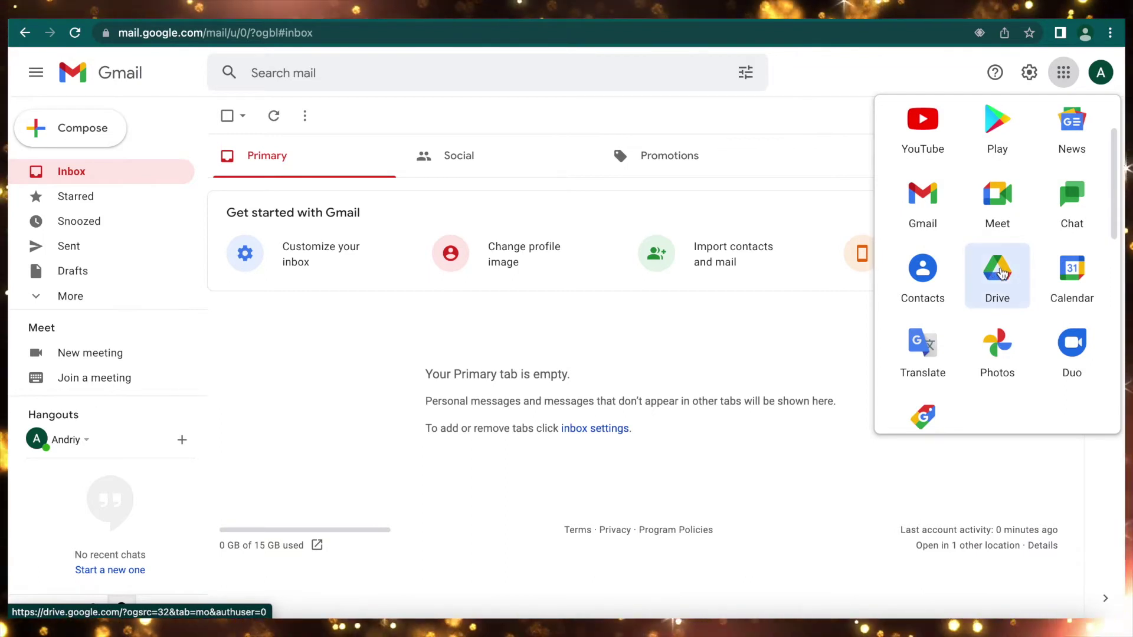
left_click(1001, 273)
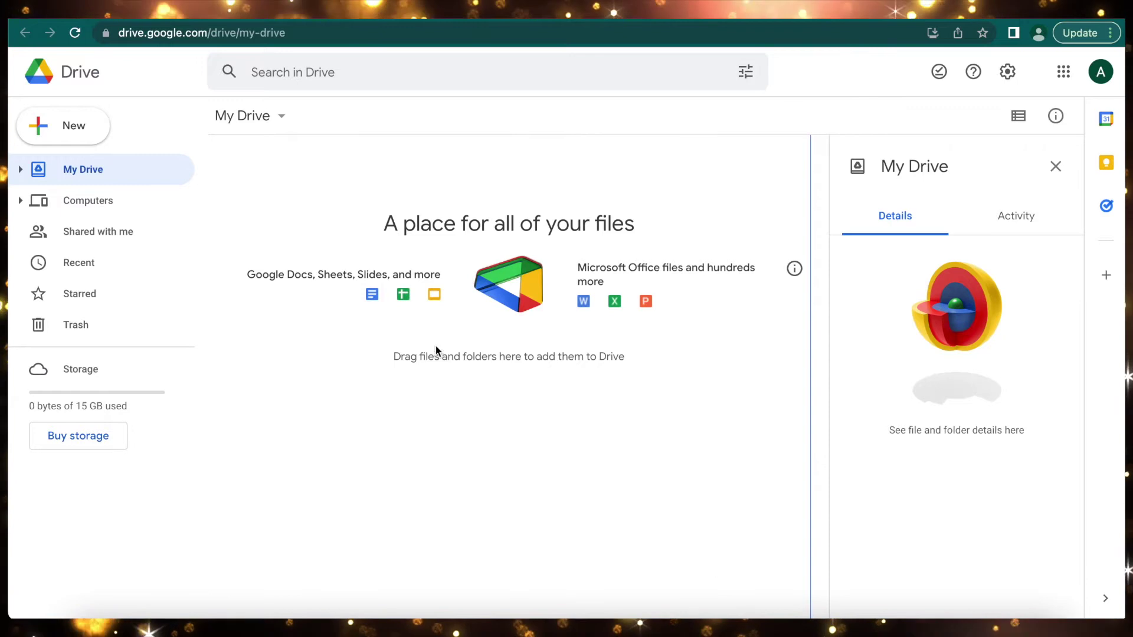
Step: Create a blank Google Sheets spreadsheet in My Drive and dismiss the Meet and Docs notice
left_click(86, 131)
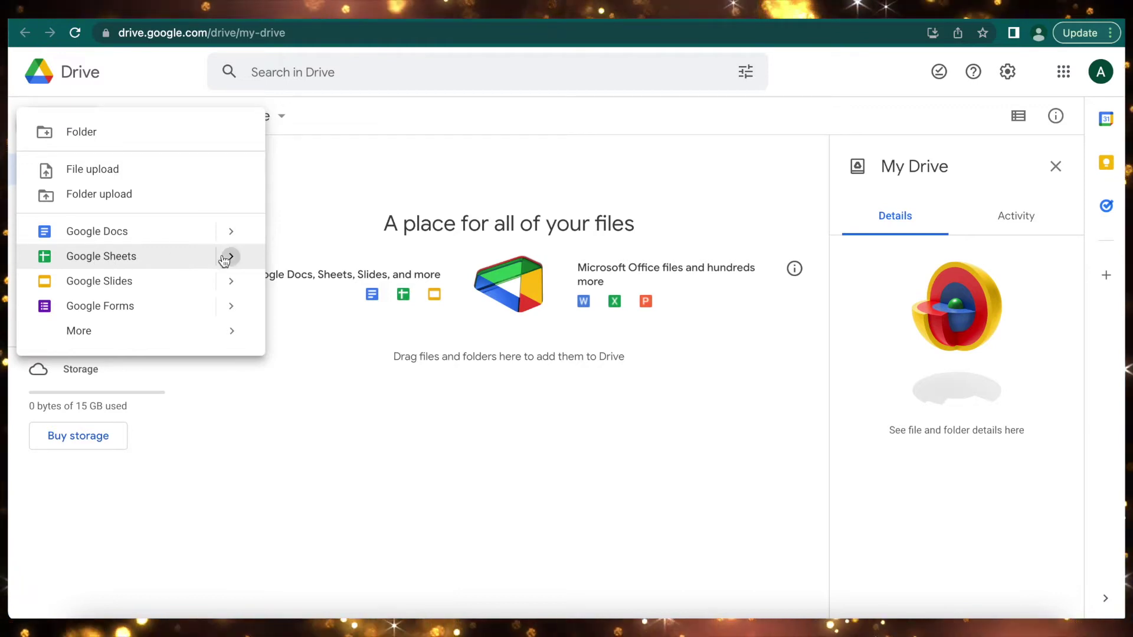
mouse_move(230, 256)
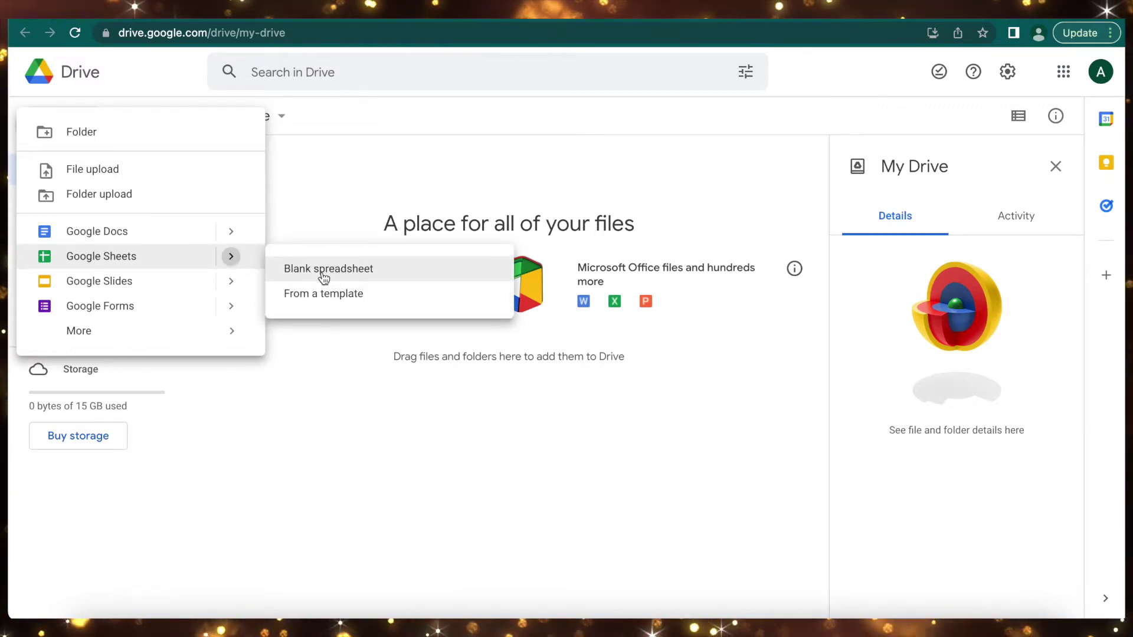
left_click(324, 271)
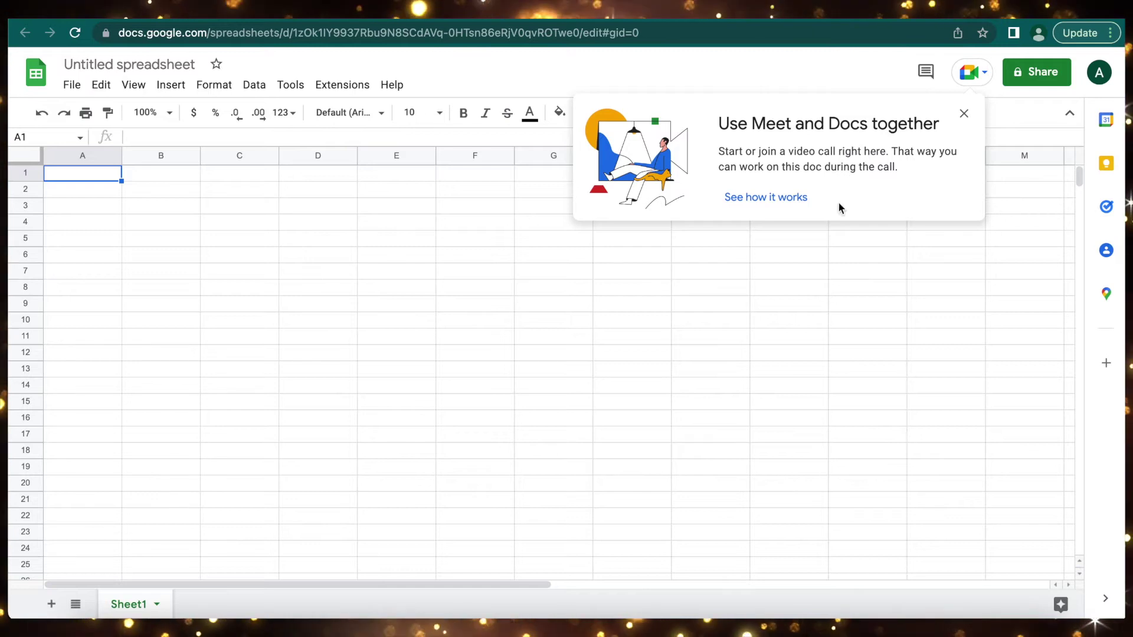
left_click(964, 115)
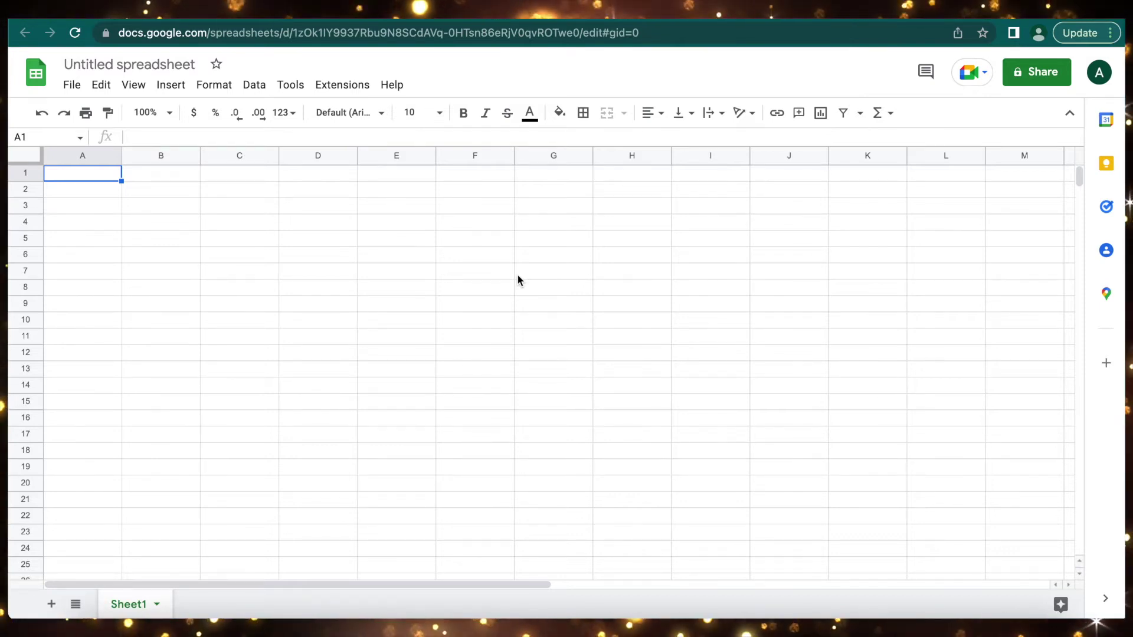
Step: Rename the spreadsheet as First table
left_click(125, 62)
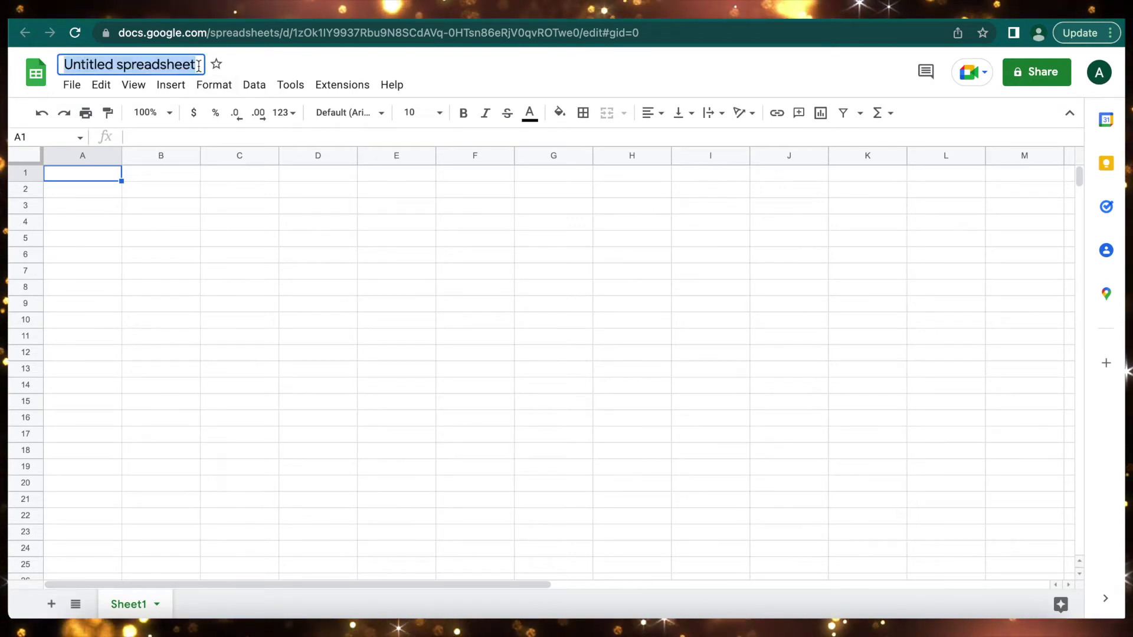
type("Fi")
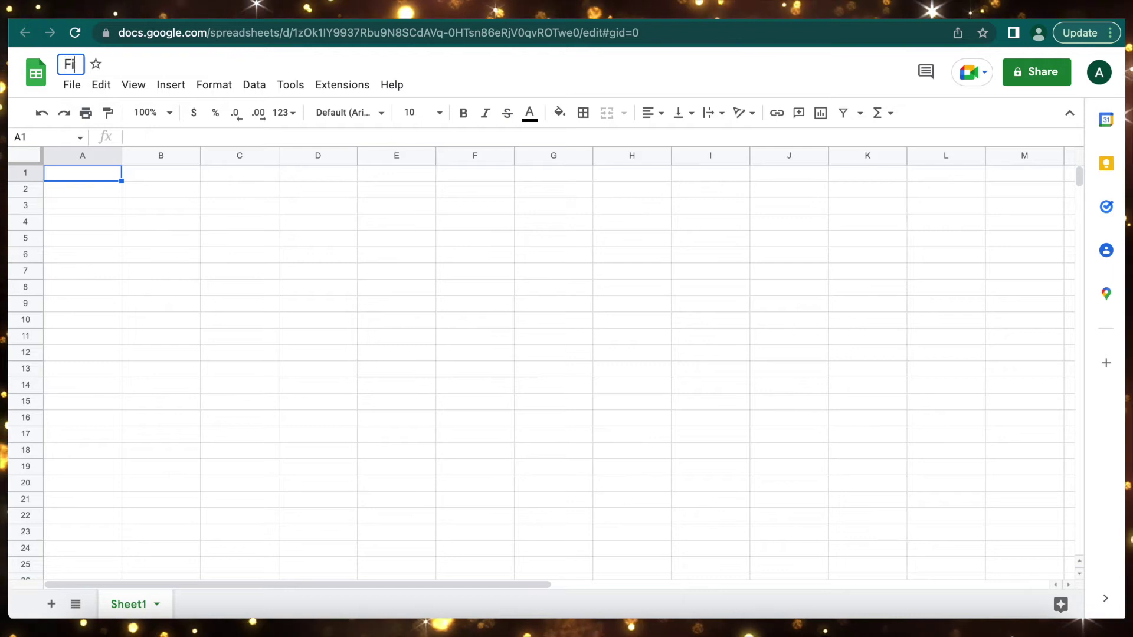
type("rst table")
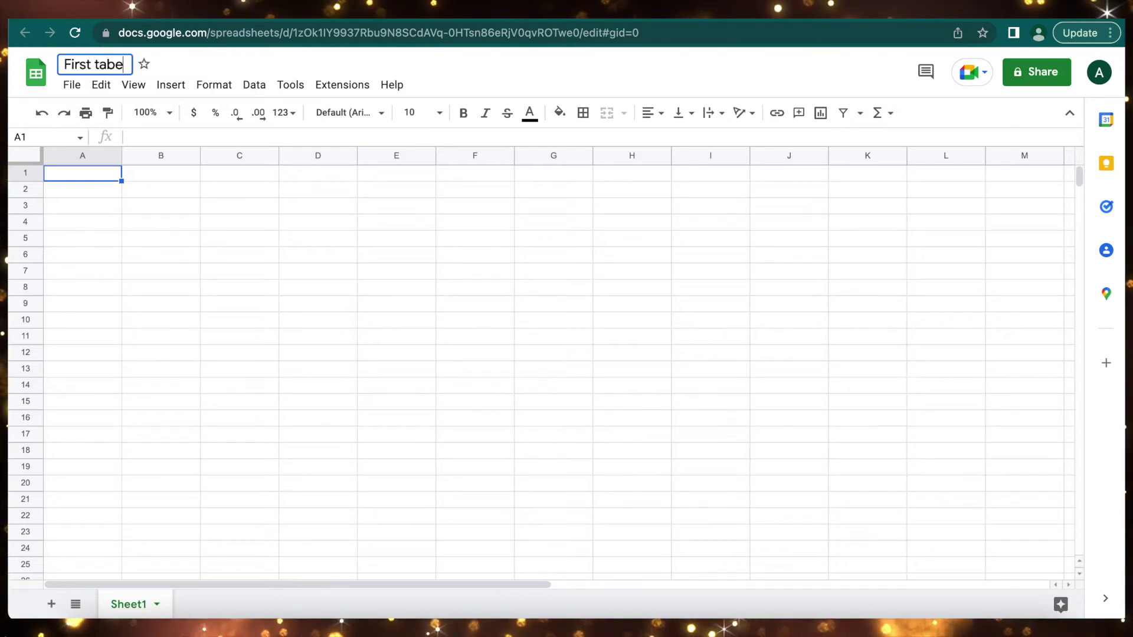
key("Return")
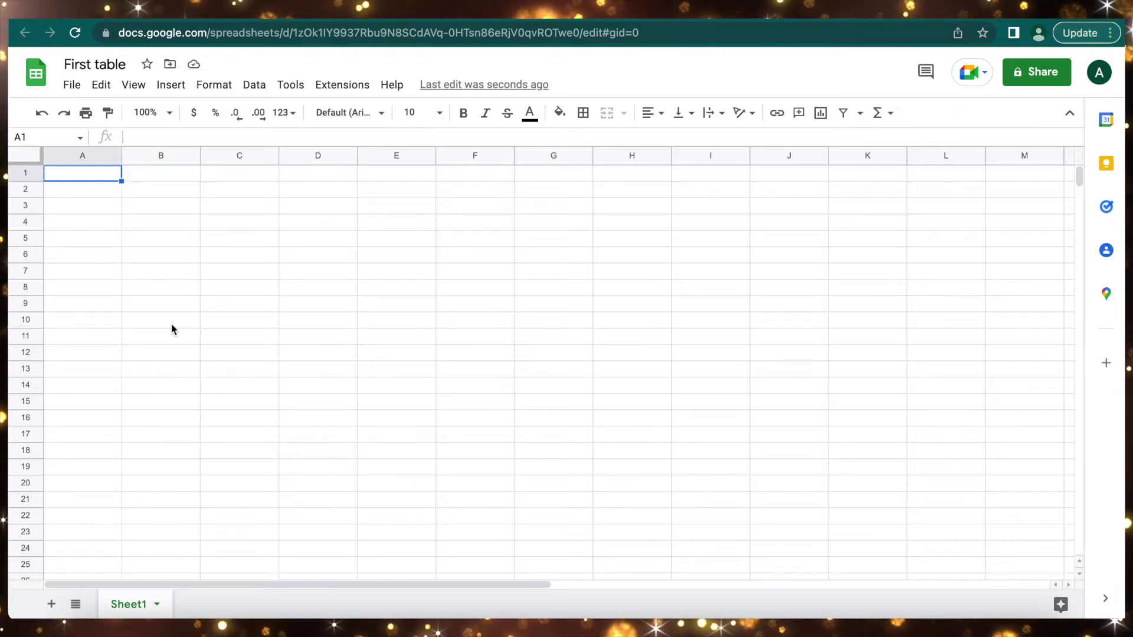
Step: Enter the column headers Number, Employee, Work Hours and Salary in cells A1 to D1
type("Number")
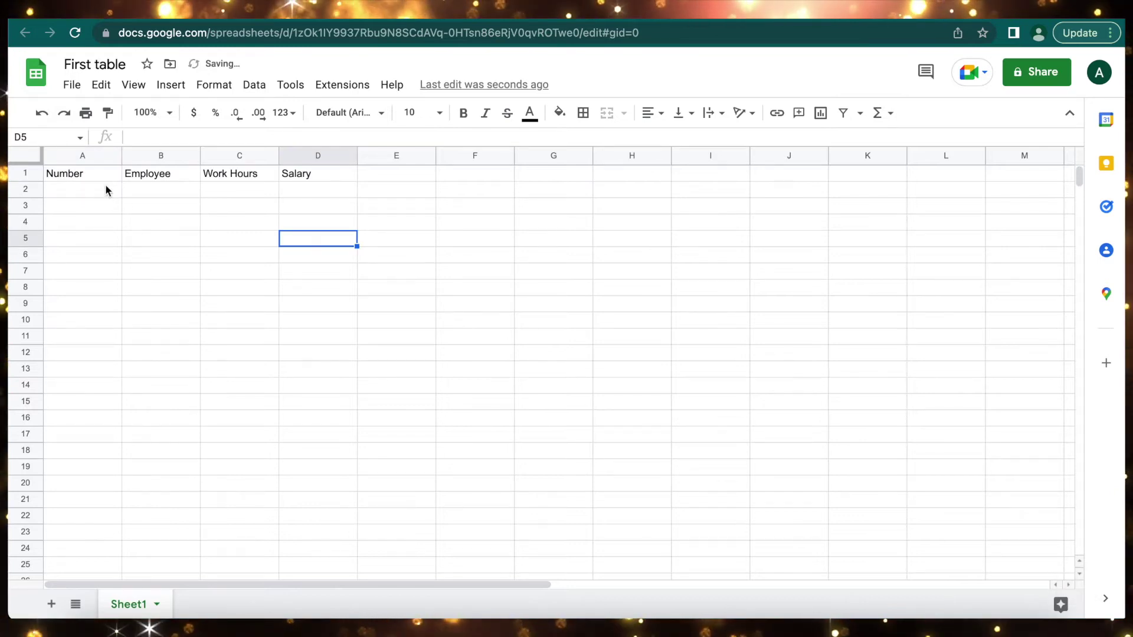
Step: Enter the numbers 1 through 5 one by one in cells A2 to A6 under Number
left_click(102, 189)
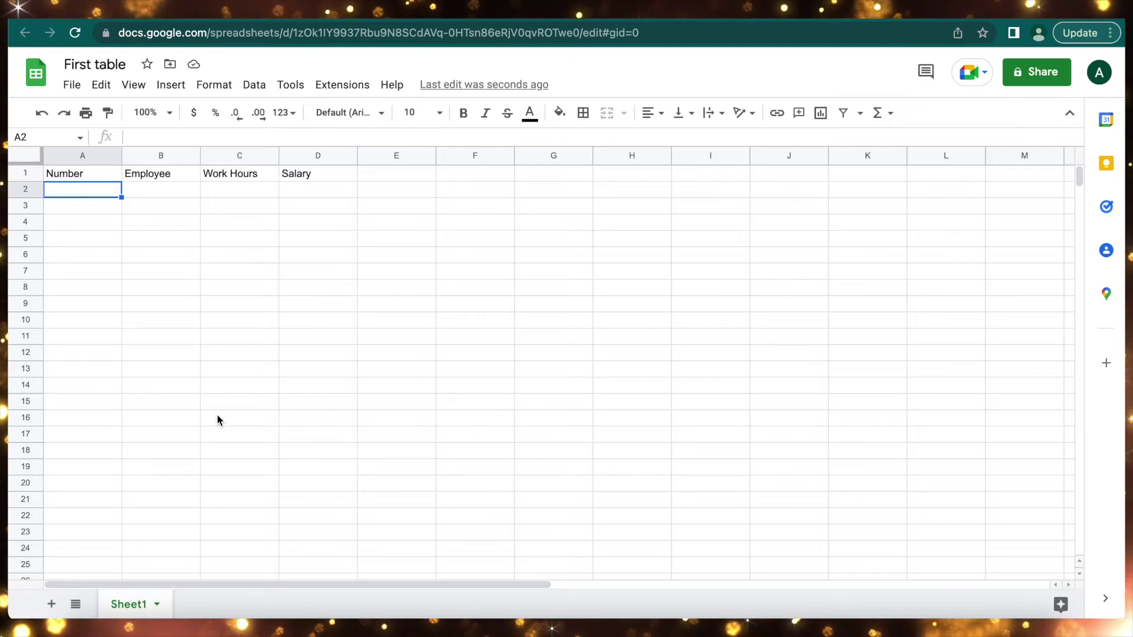
type("1")
key("Return")
type("2")
key("Return")
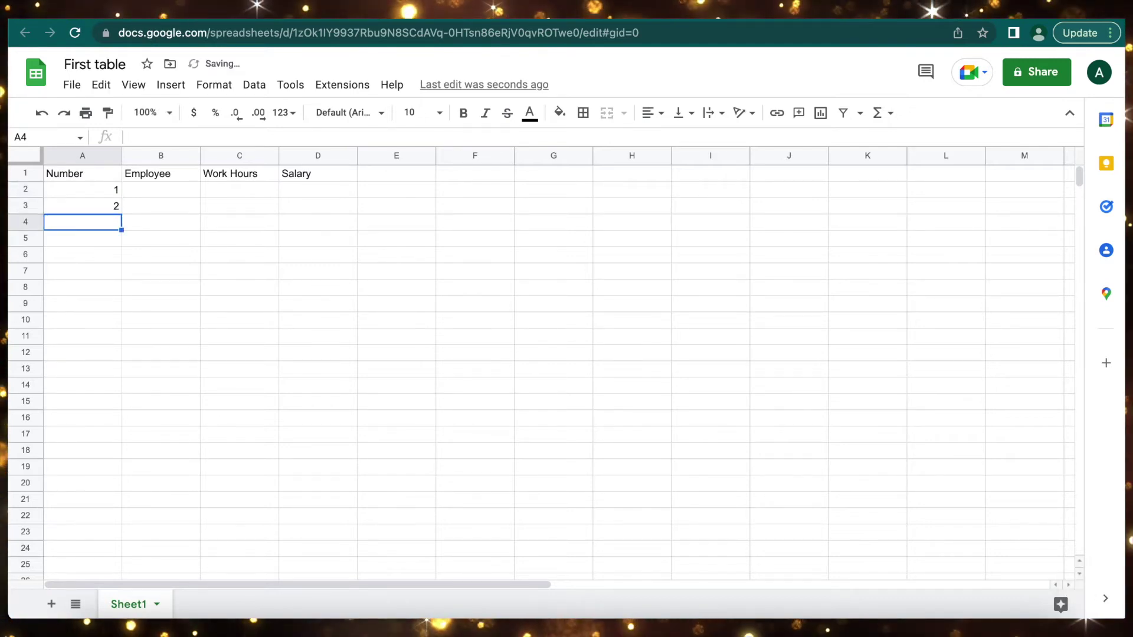
type("3")
key("Return")
type("4")
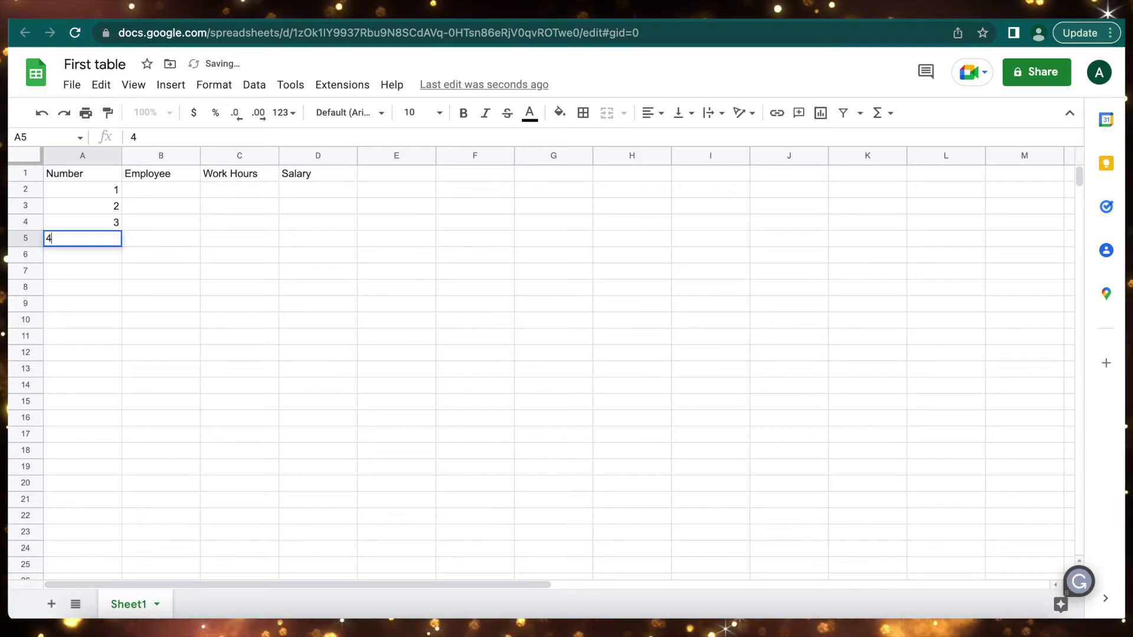
key("Return")
type("5")
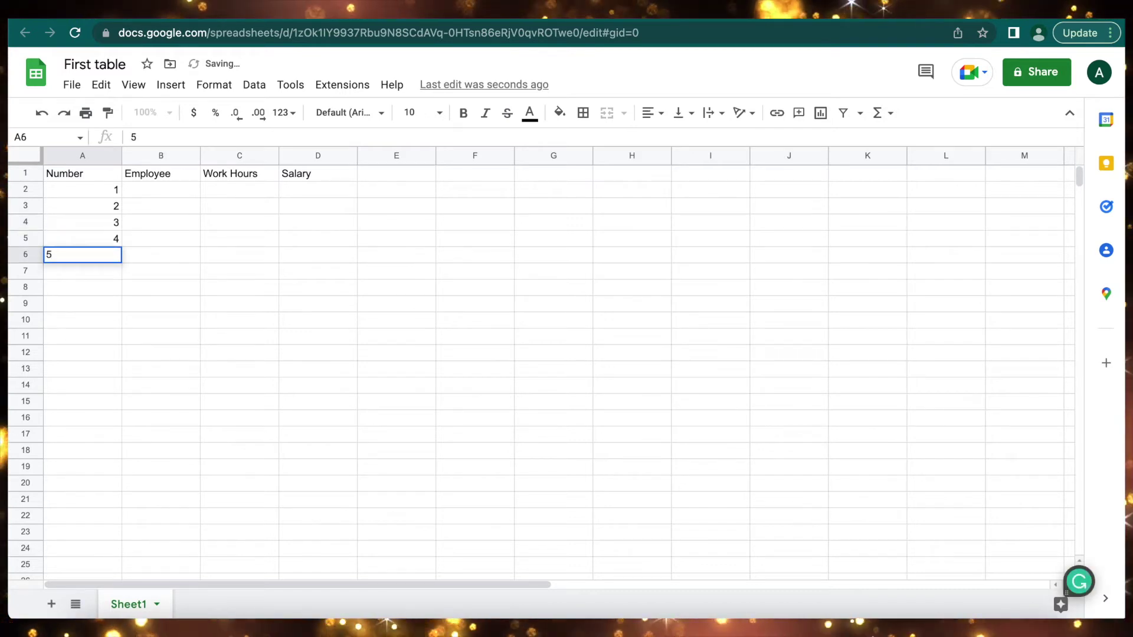
key("Return")
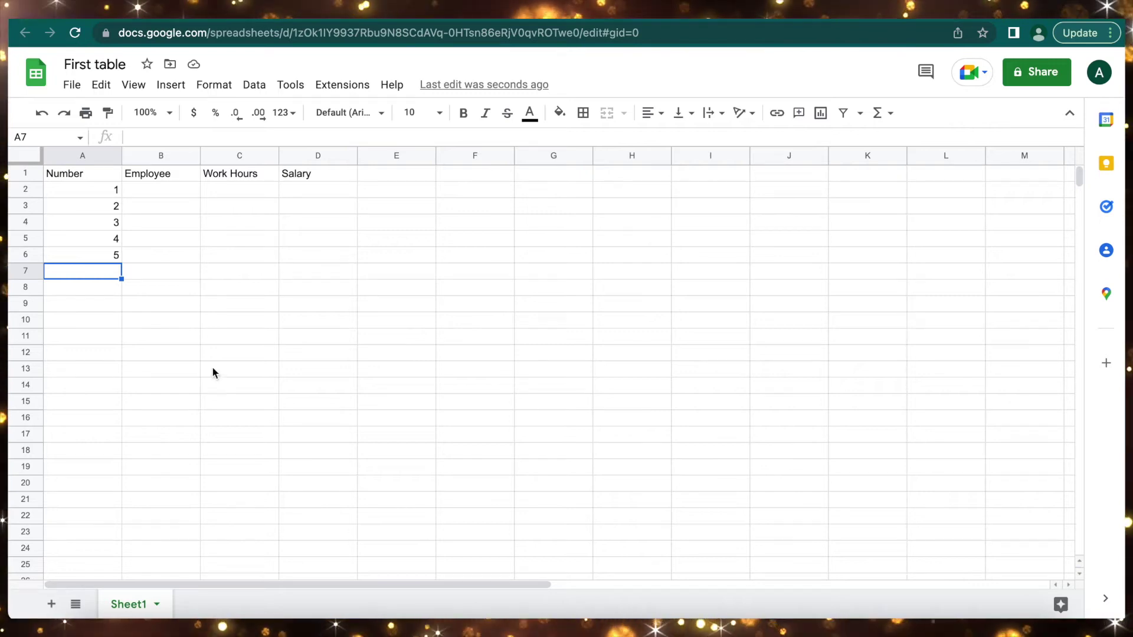
Step: Clear the manually entered numbers from cells A2 to A6
left_click(97, 189)
left_click(93, 253, "shift")
key("Delete")
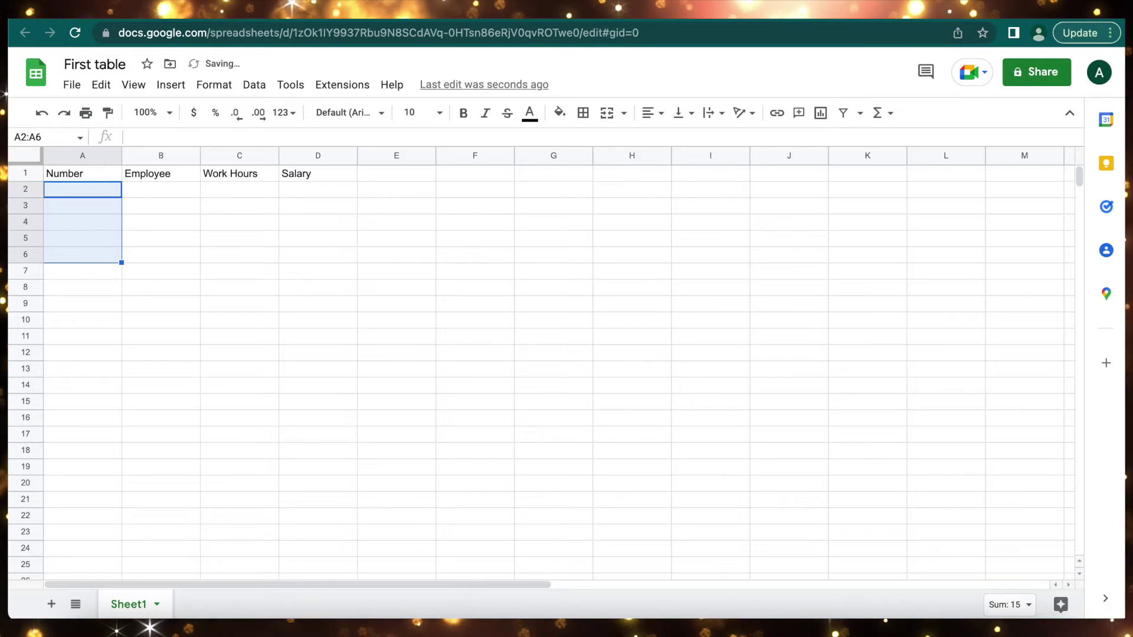
Step: Enter 1 in cell A2 as the starting value of the Number column and reselect that cell
left_click(97, 189)
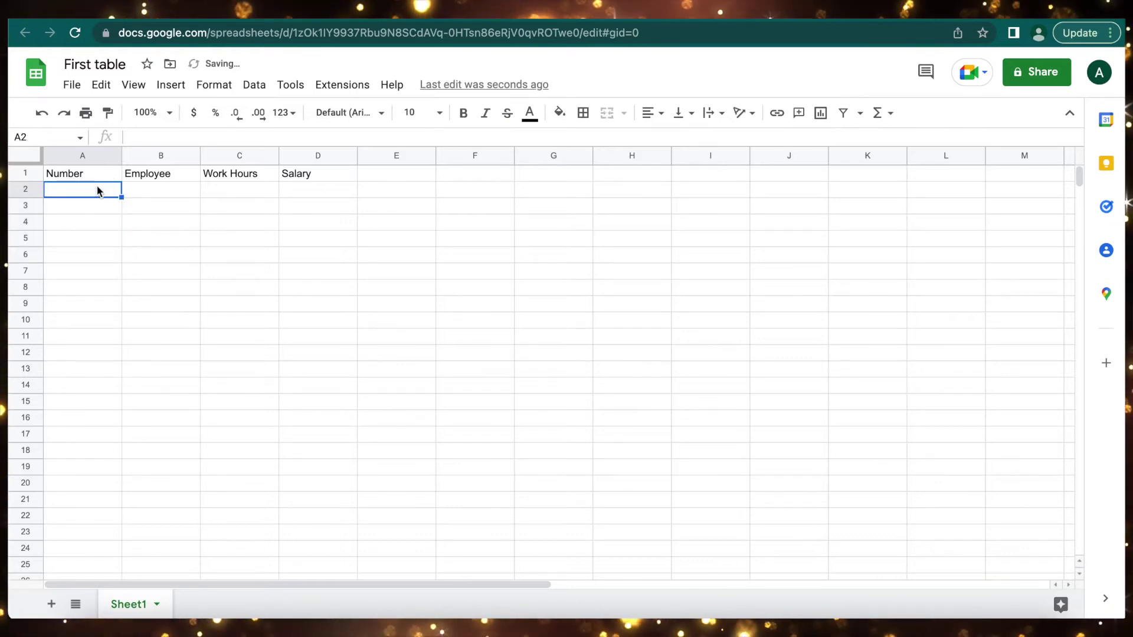
type("1")
left_click(112, 215)
left_click(110, 189)
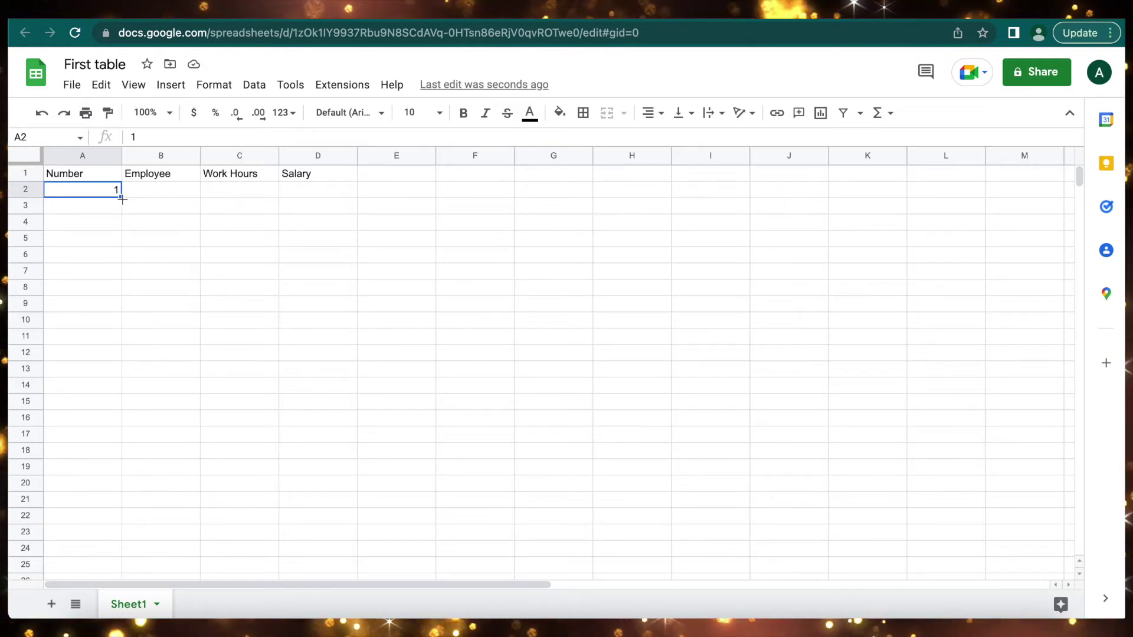
Step: Try copying the value in A2 down through A8 with the fill handle, and undo the fill
left_click_drag(121, 198, 114, 291)
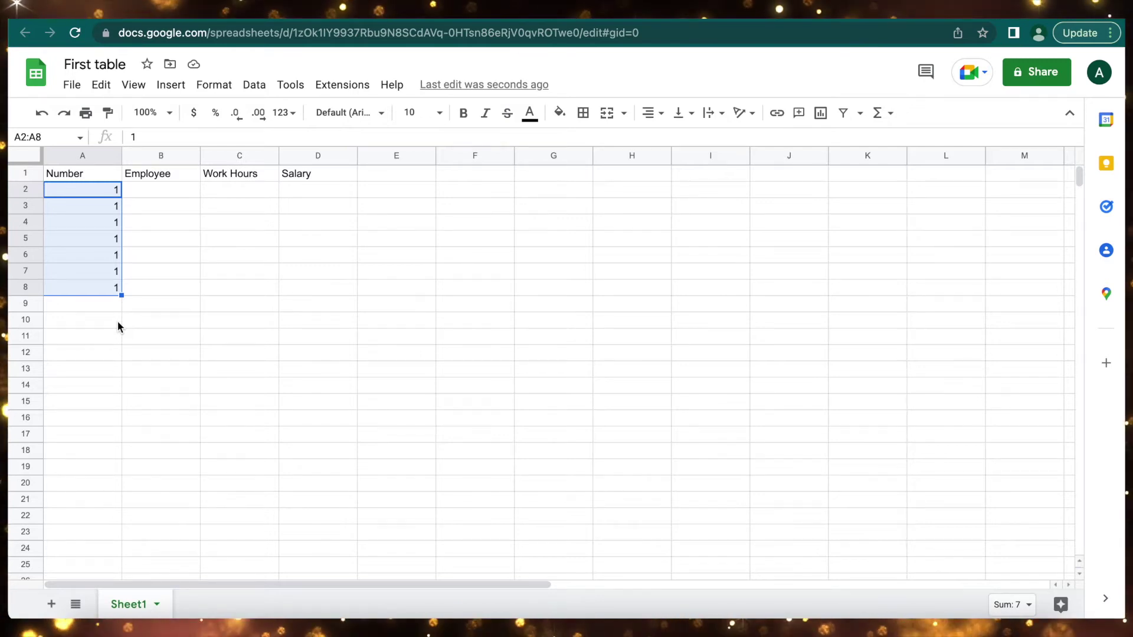
key("ctrl+z")
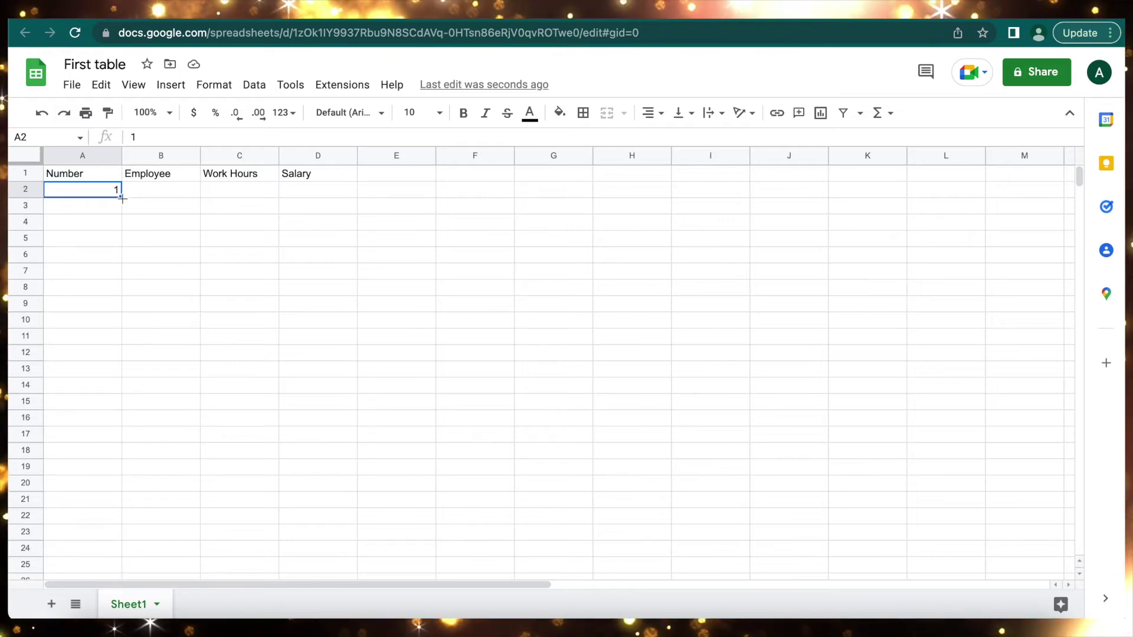
Step: Fill the Number column from A2 through A8 as an increasing series from 1 to 7
left_click_drag(122, 198, 112, 294)
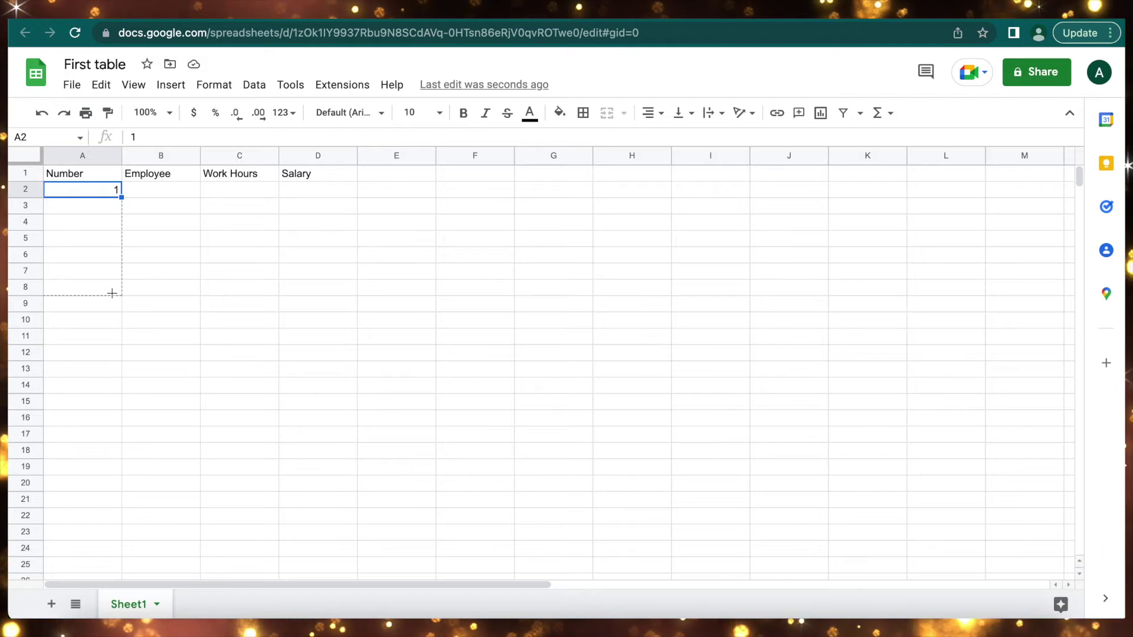
left_click_drag(112, 293, 112, 292)
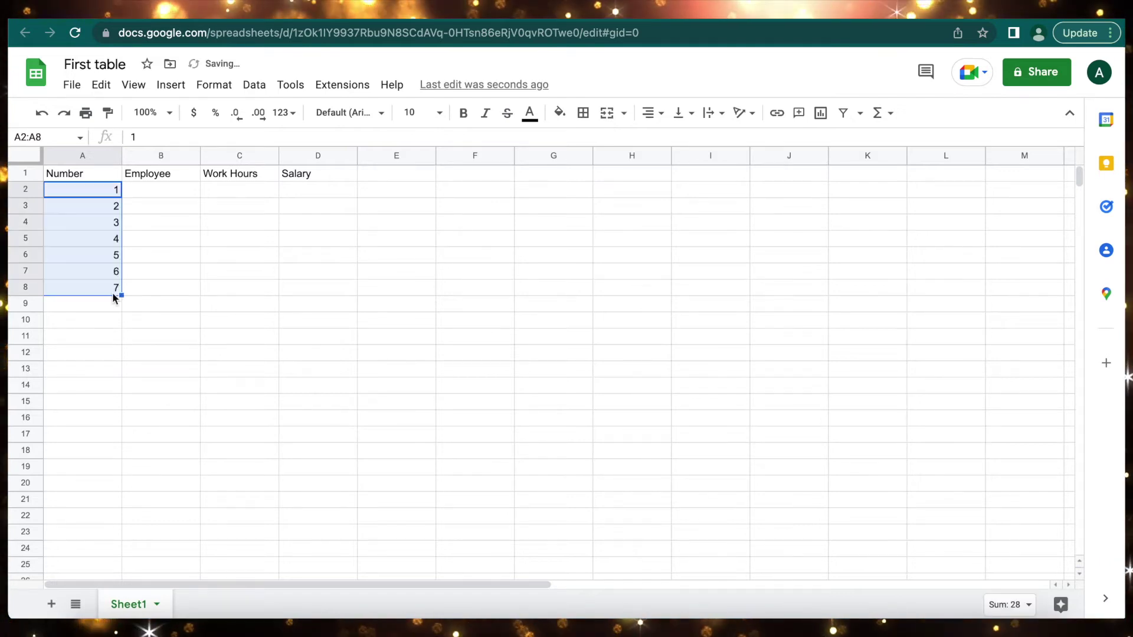
left_click(118, 338)
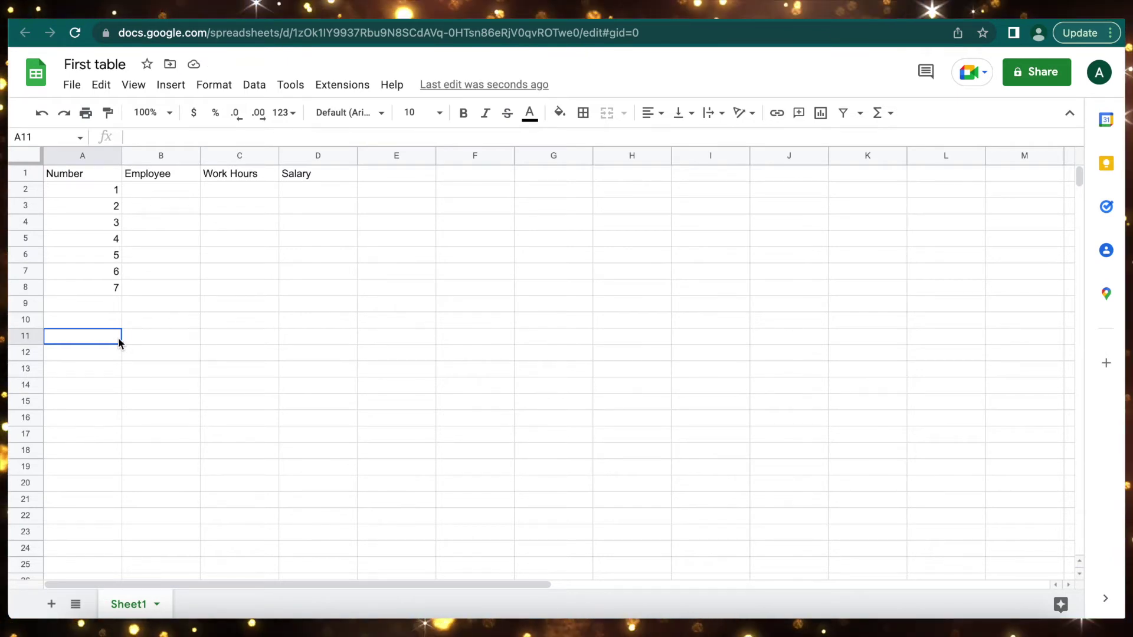
Step: Enter the first two employees' names in B2 and B3, and Name 3 in B4
left_click(153, 196)
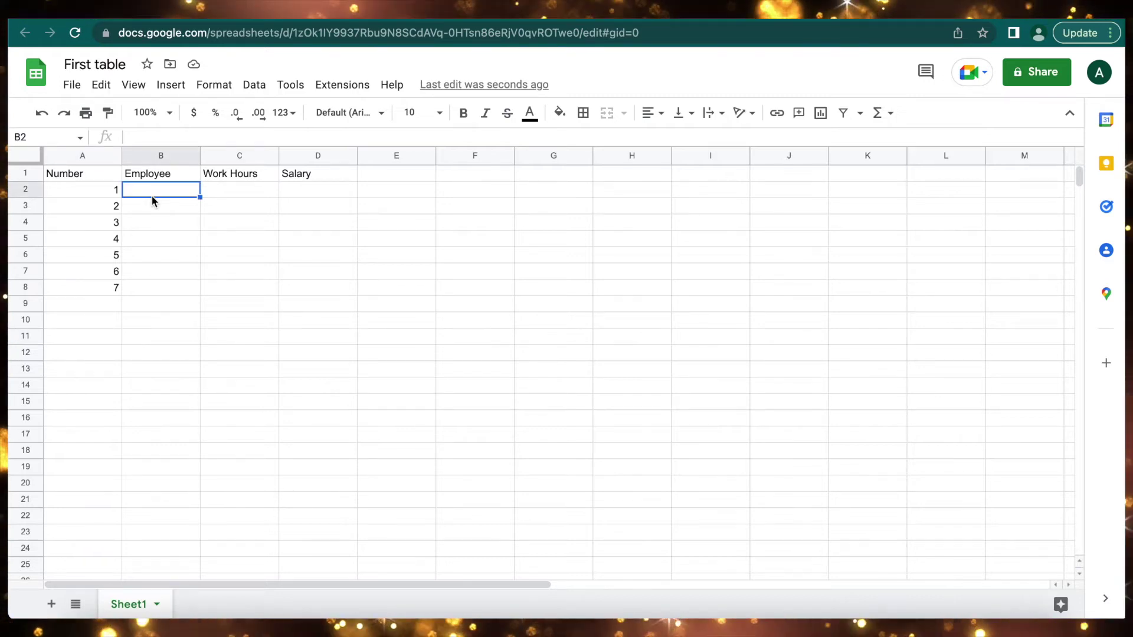
type("Bob")
key("Return")
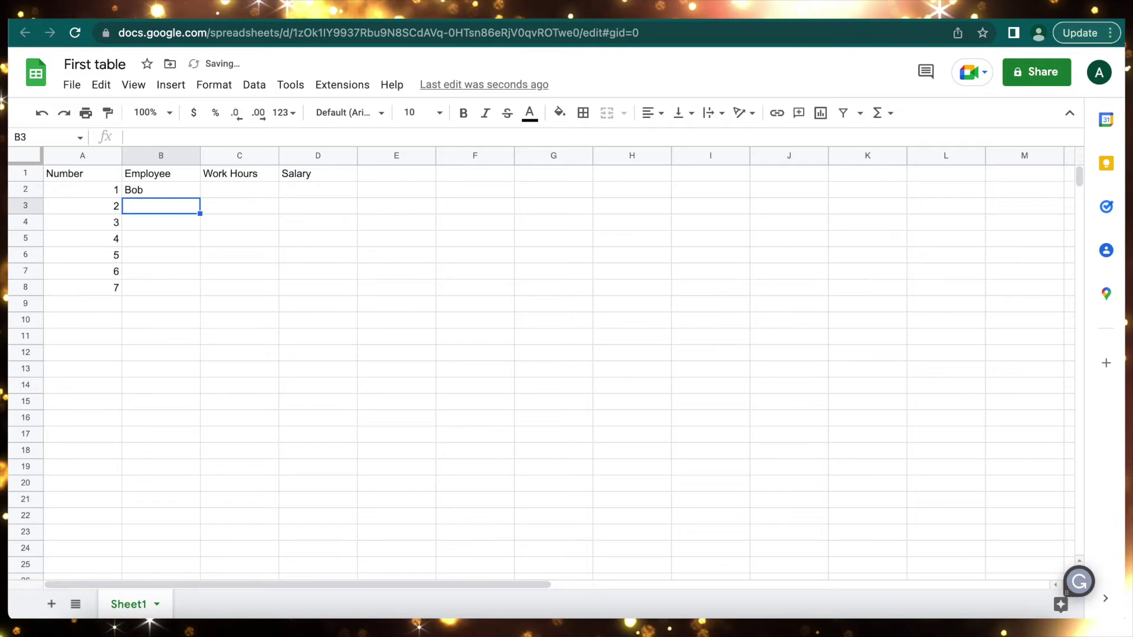
type("Ron")
left_click(178, 228)
type("Name 3")
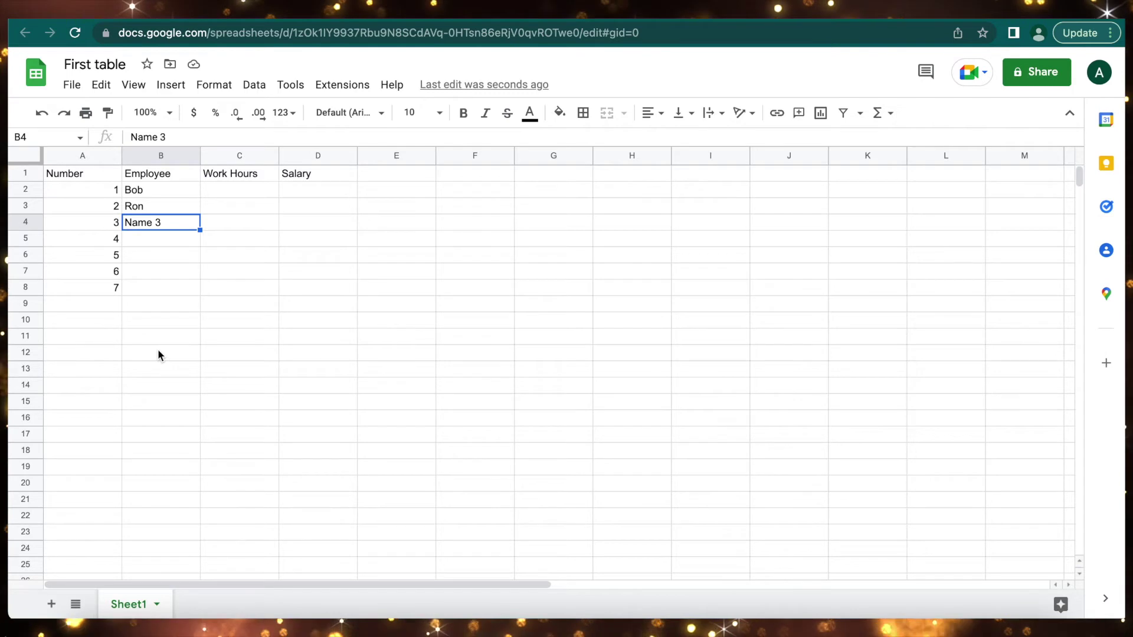
Step: Autofill the Employee column from Name 3 in B4 down to Name 7 in B8
double_click(201, 231)
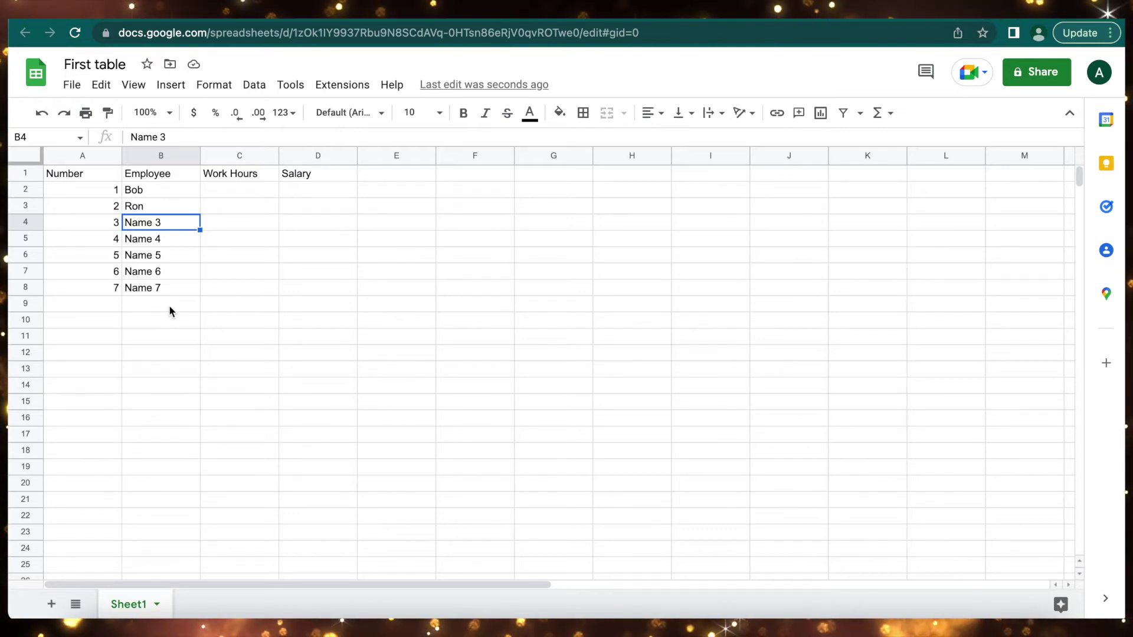
scroll(175, 437, "down", 13)
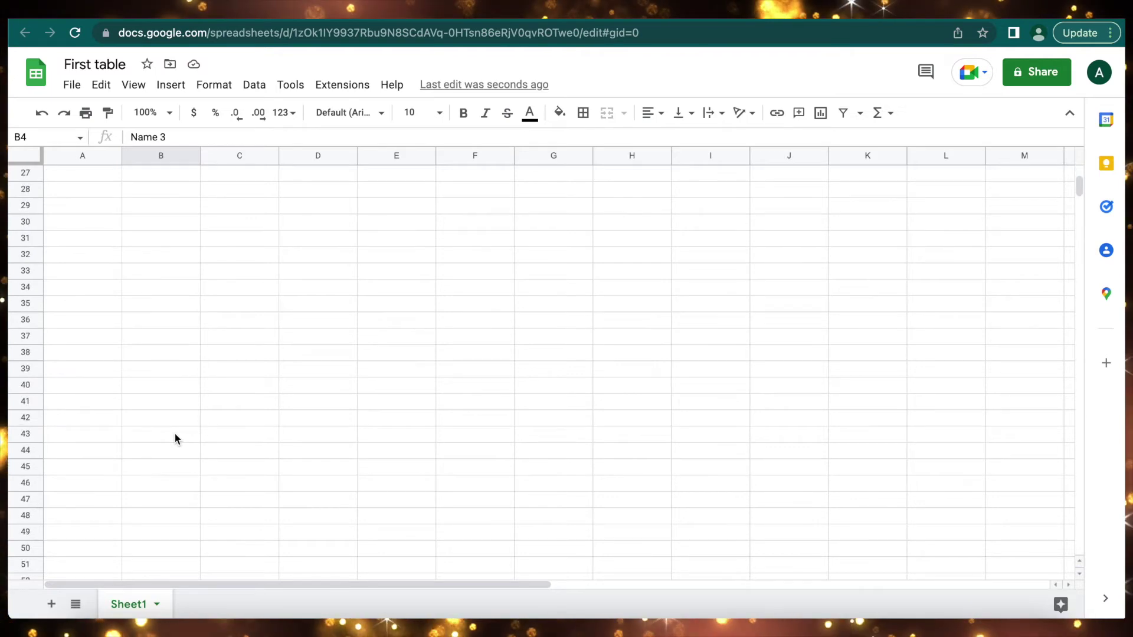
scroll(175, 438, "up", 13)
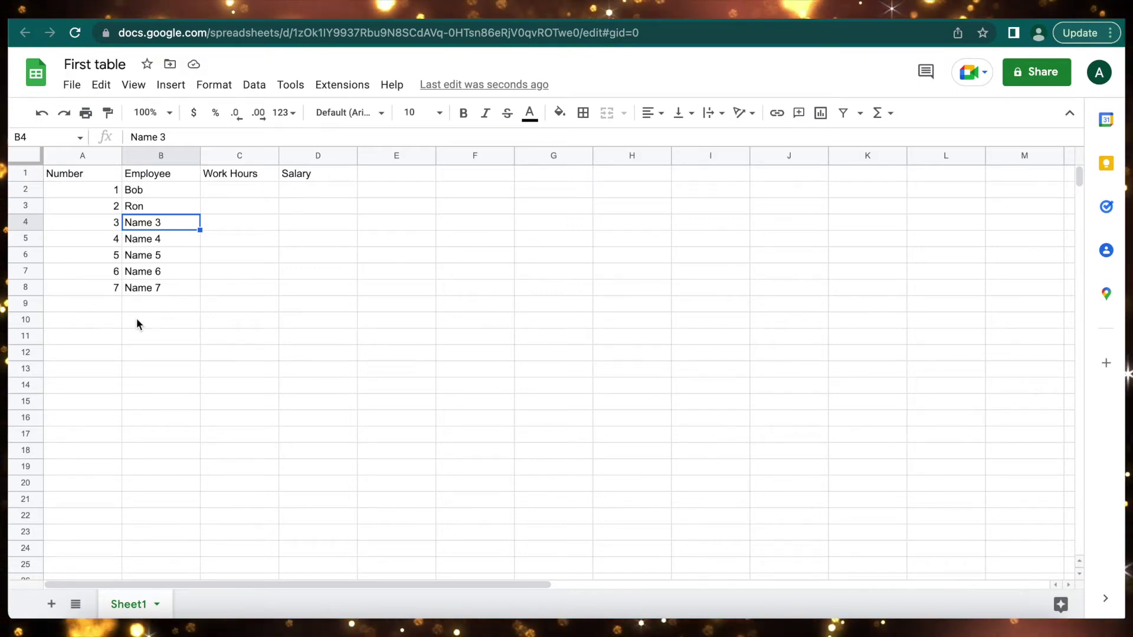
Step: Enter work hours of 30 in C2 and 49 in C3 for the first two employees
left_click(224, 320)
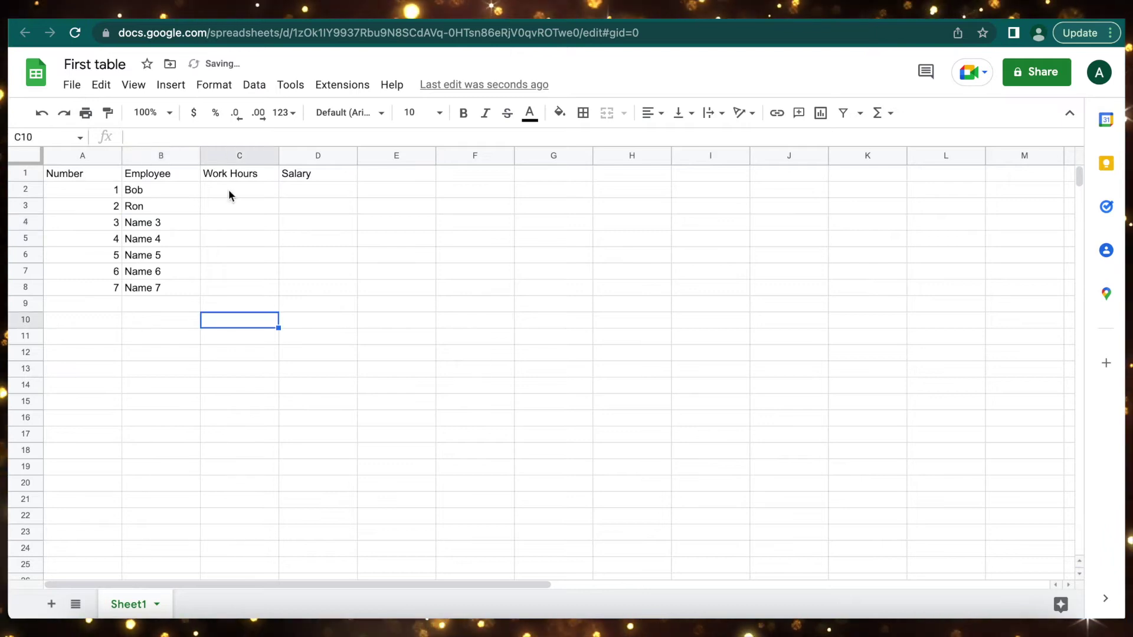
left_click(230, 190)
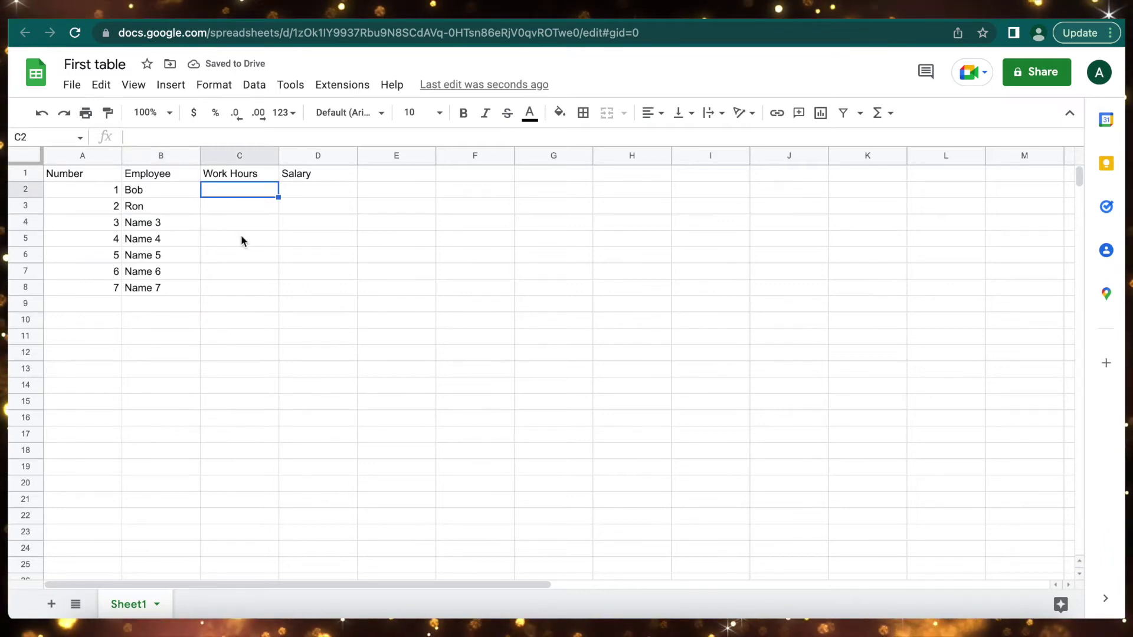
type("30")
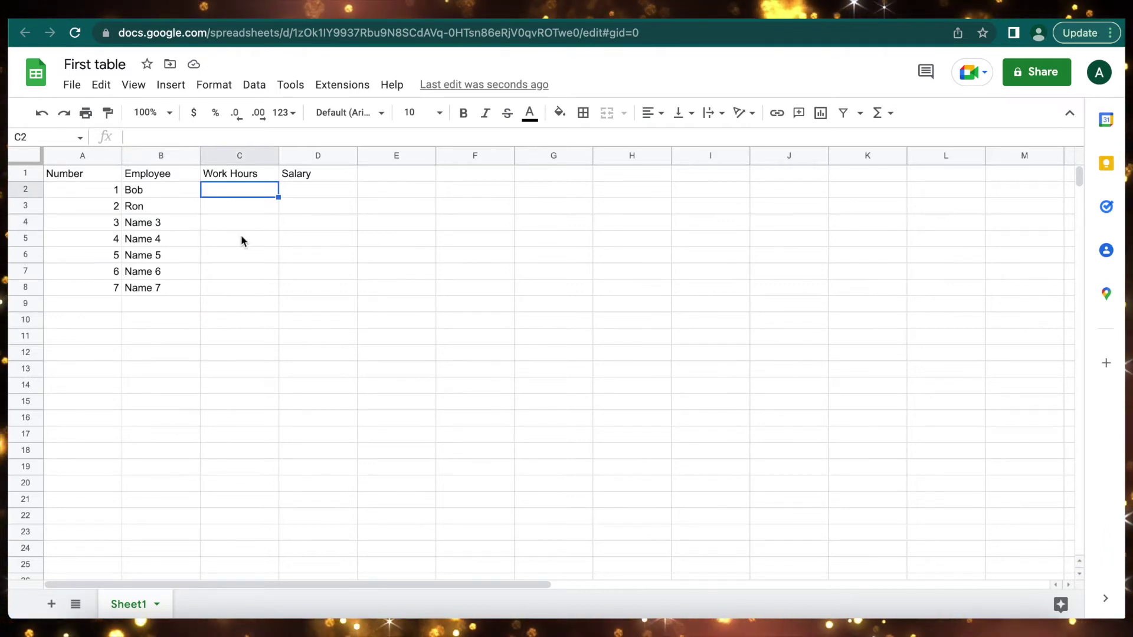
key("Return")
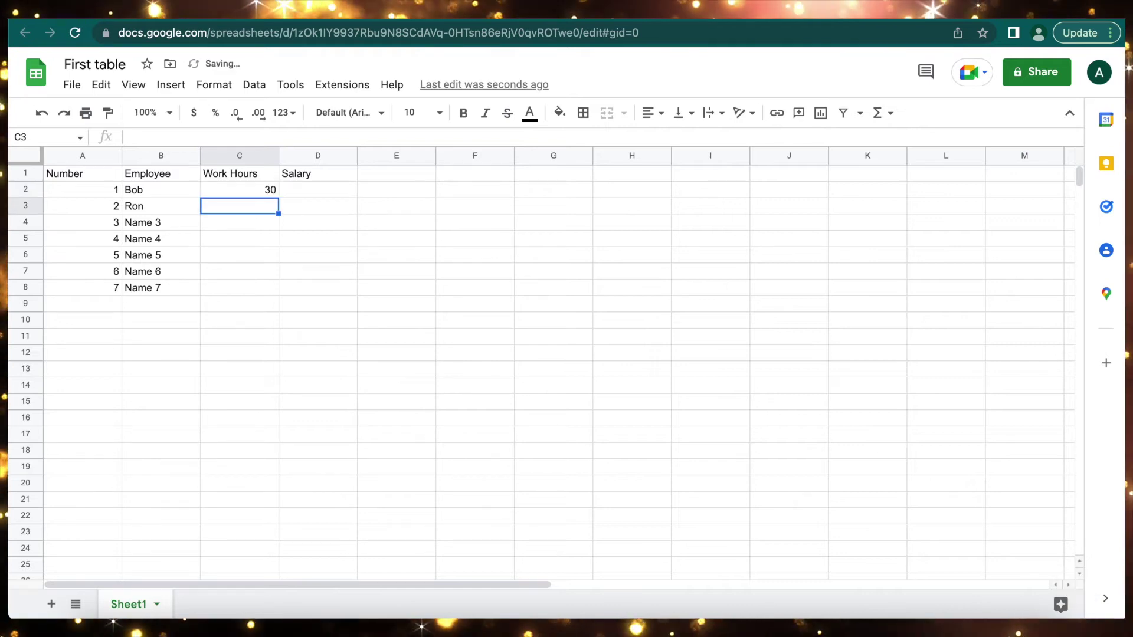
type("49")
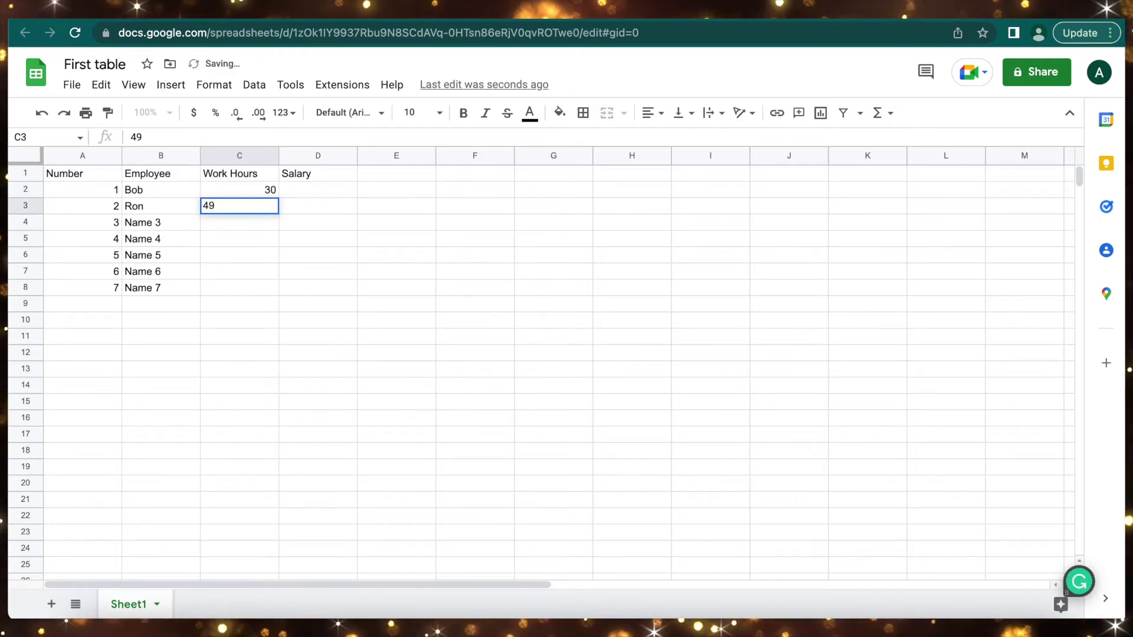
key("Return")
Step: Extend the Work Hours series from C2:C3 down through C8
left_click(270, 193)
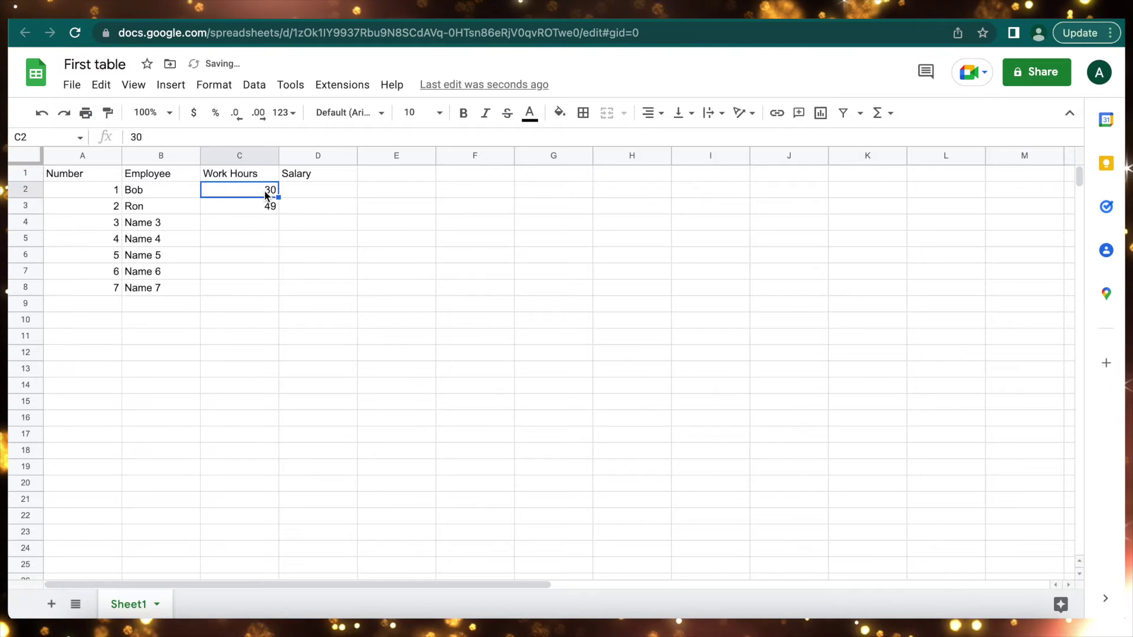
left_click(260, 207, "shift")
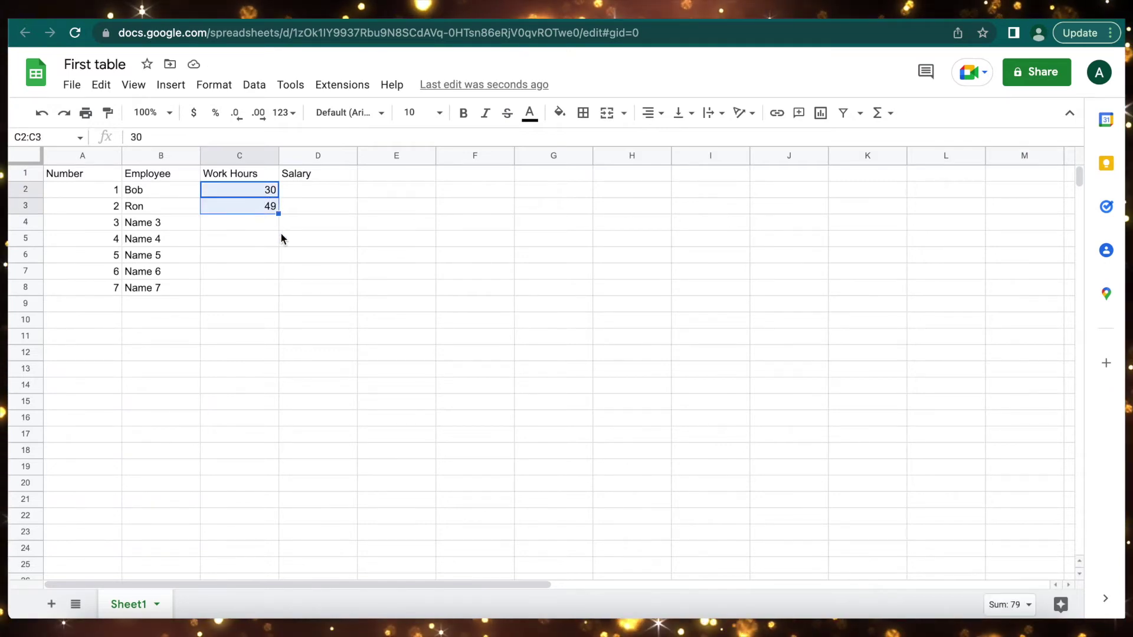
left_click_drag(277, 215, 271, 291)
left_click(248, 336)
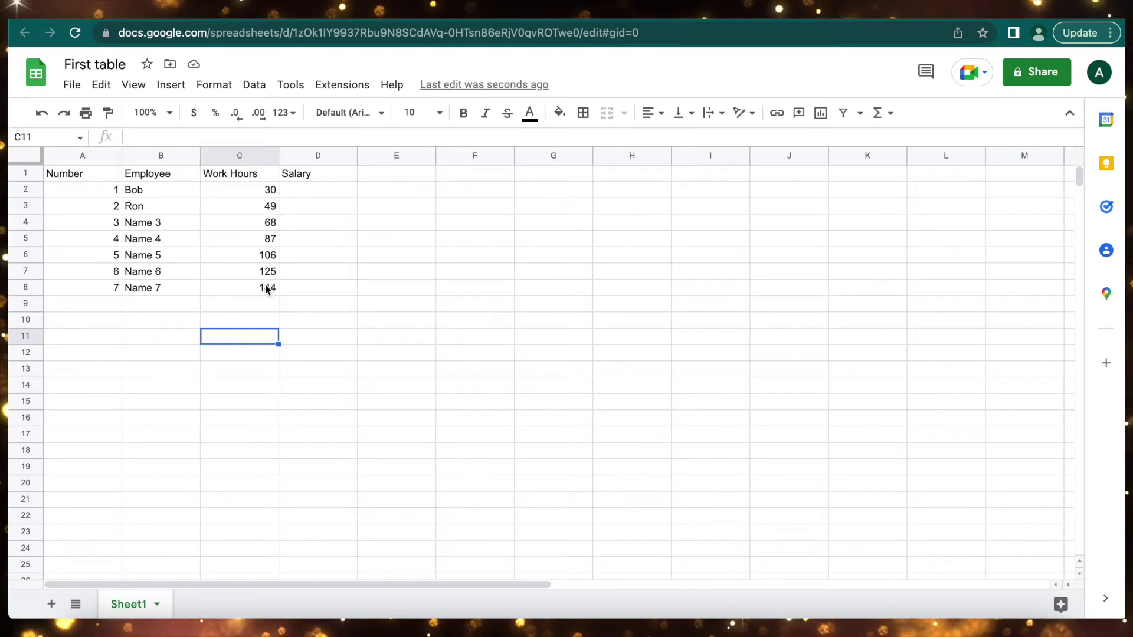
Step: Change the work hours in C3 to 32 and refill the series from C2:C3 down through C8
left_click(270, 206)
type("32")
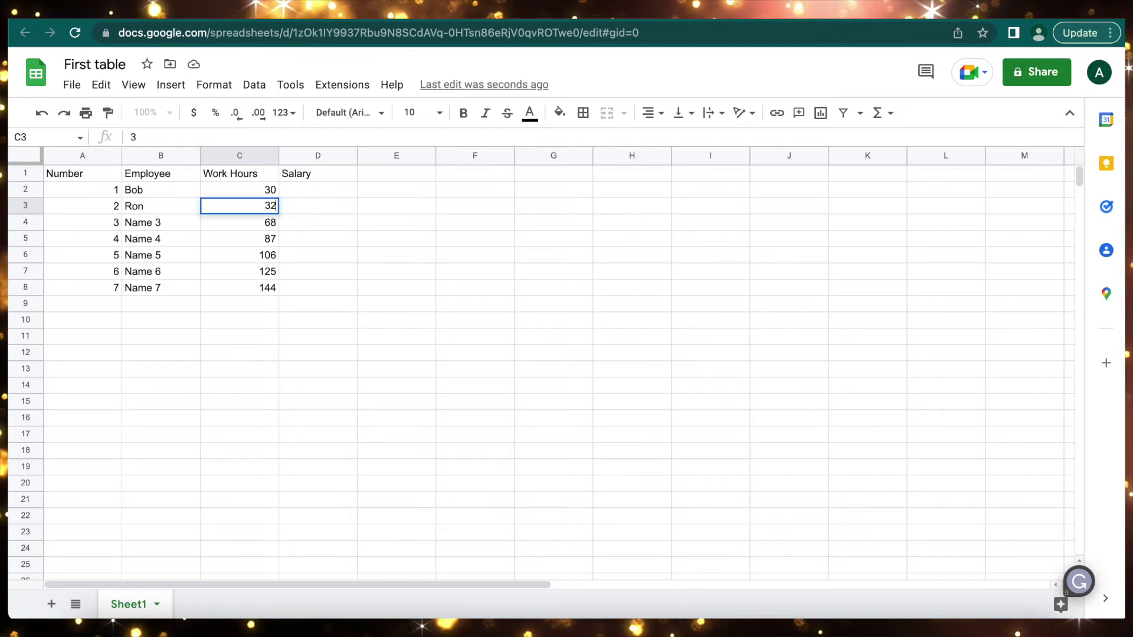
key("Return")
left_click_drag(260, 189, 259, 206)
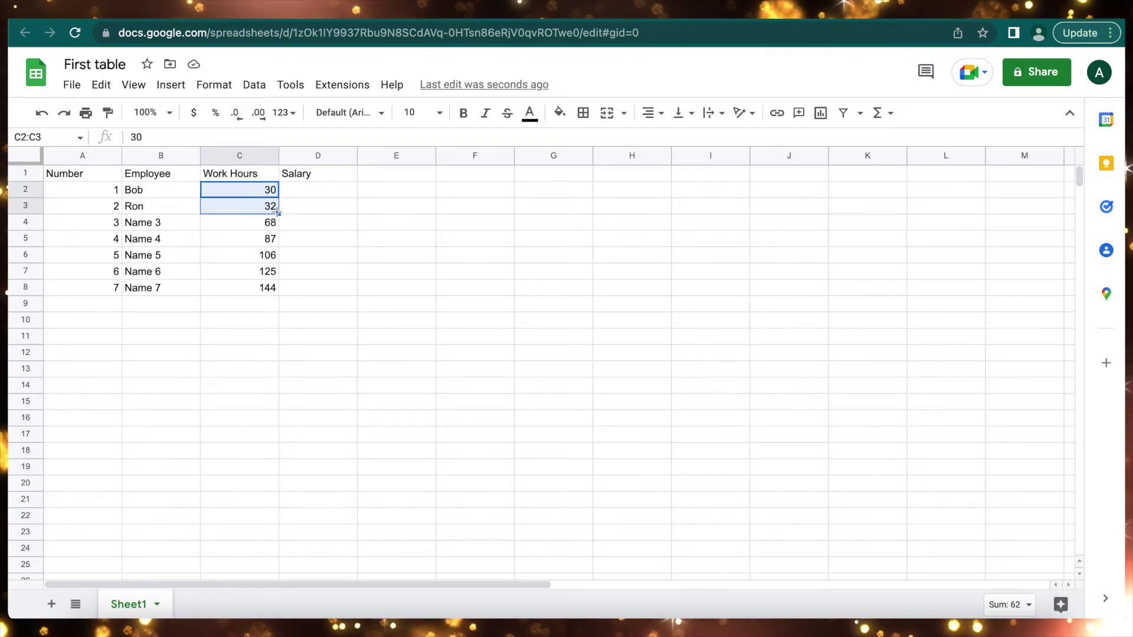
left_click_drag(279, 214, 274, 288)
left_click(270, 225)
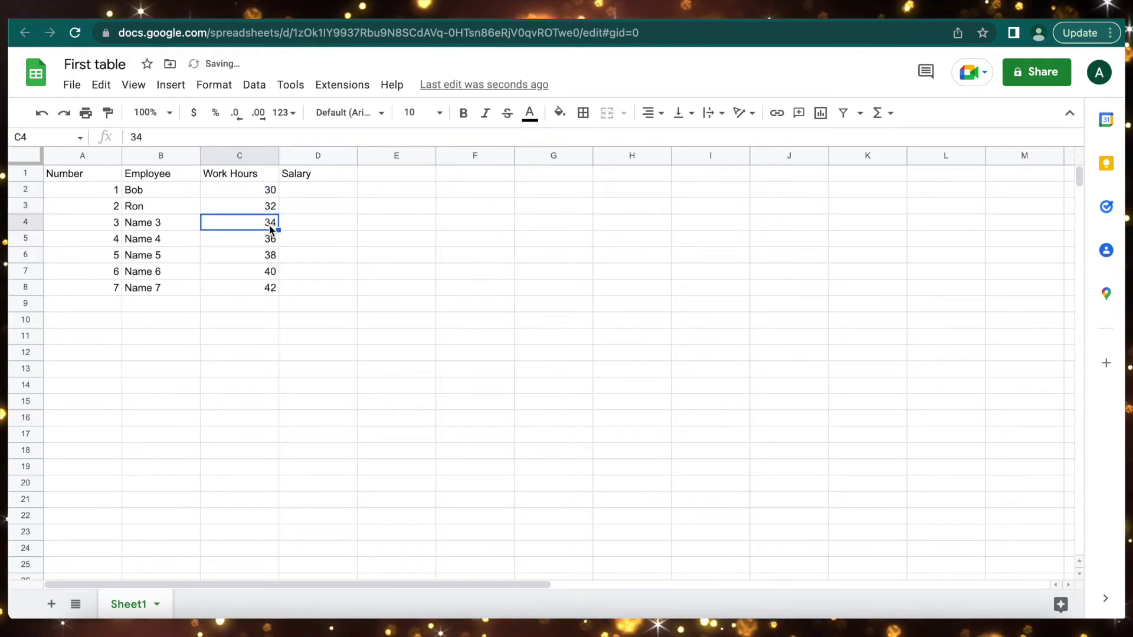
left_click(270, 240)
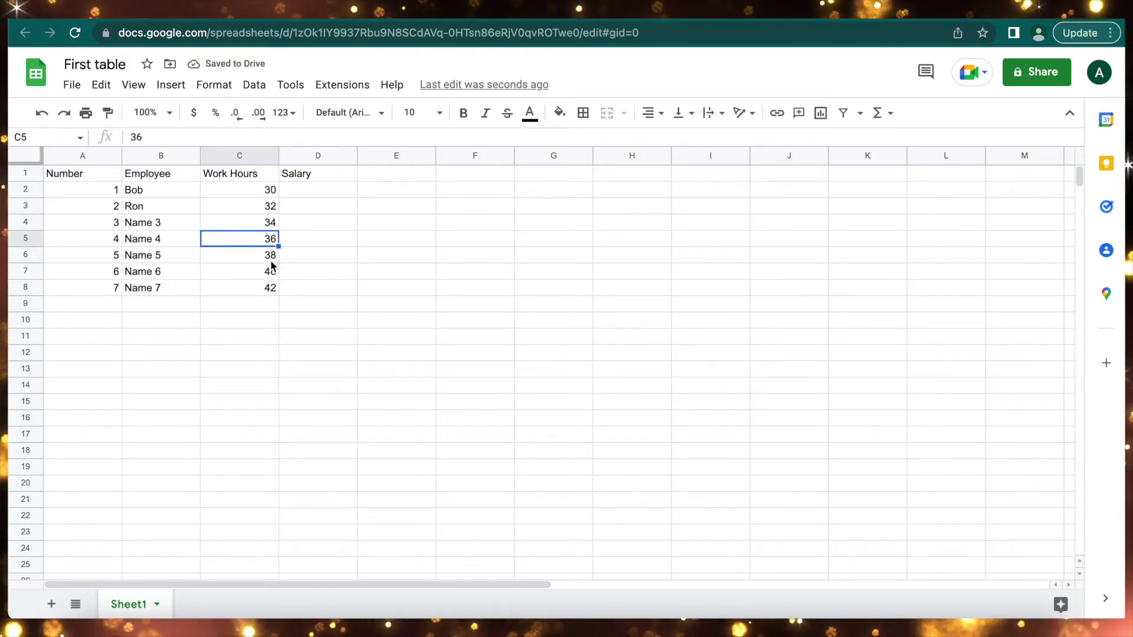
Step: Set the work hours in C3 to 35 and refill the column through C8 in increments of 5
left_click(271, 190)
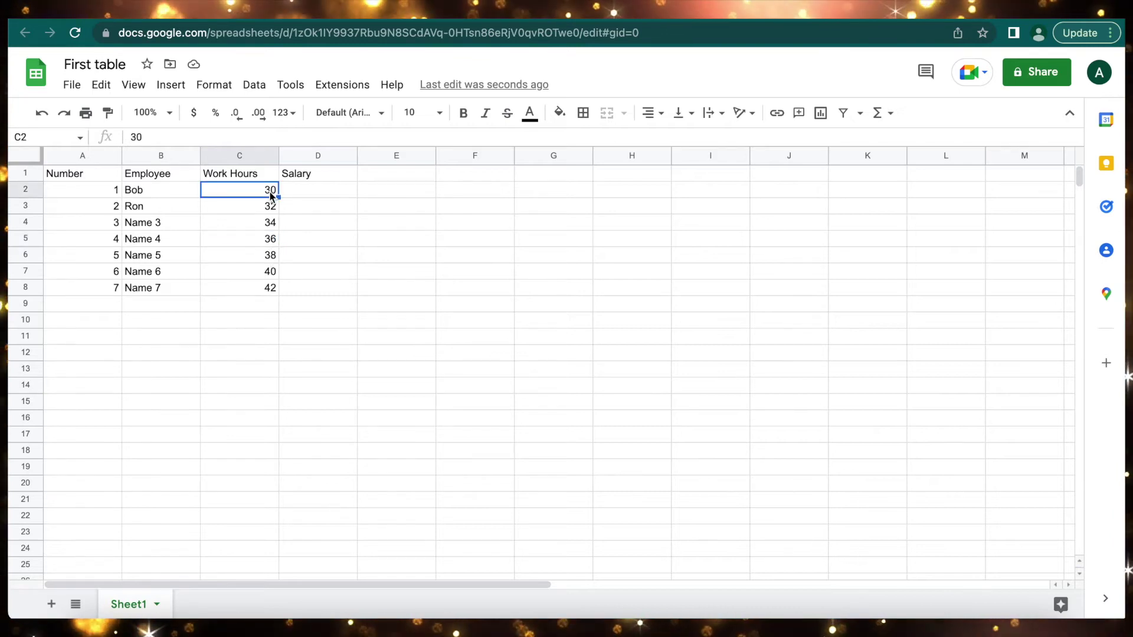
left_click(269, 206, "shift")
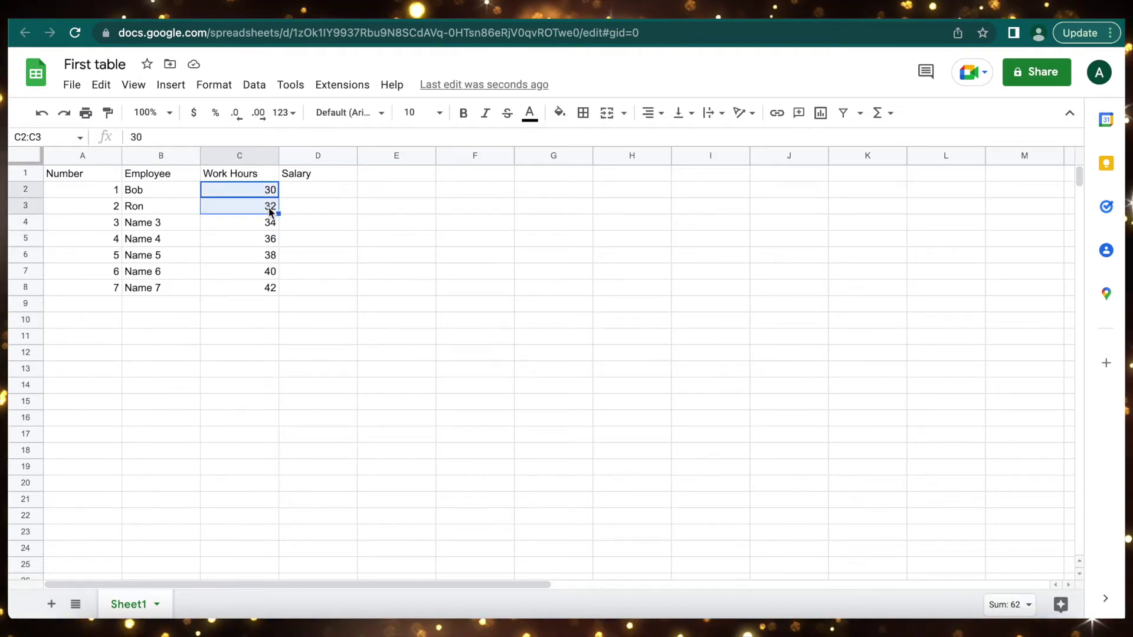
left_click(270, 208)
type("35")
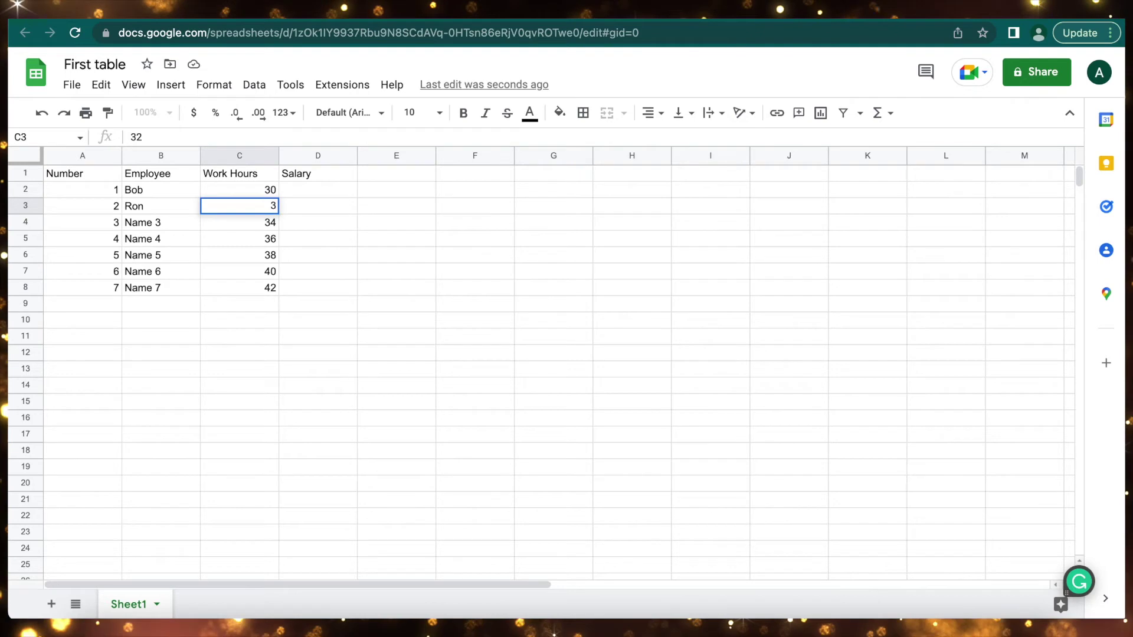
left_click(296, 249)
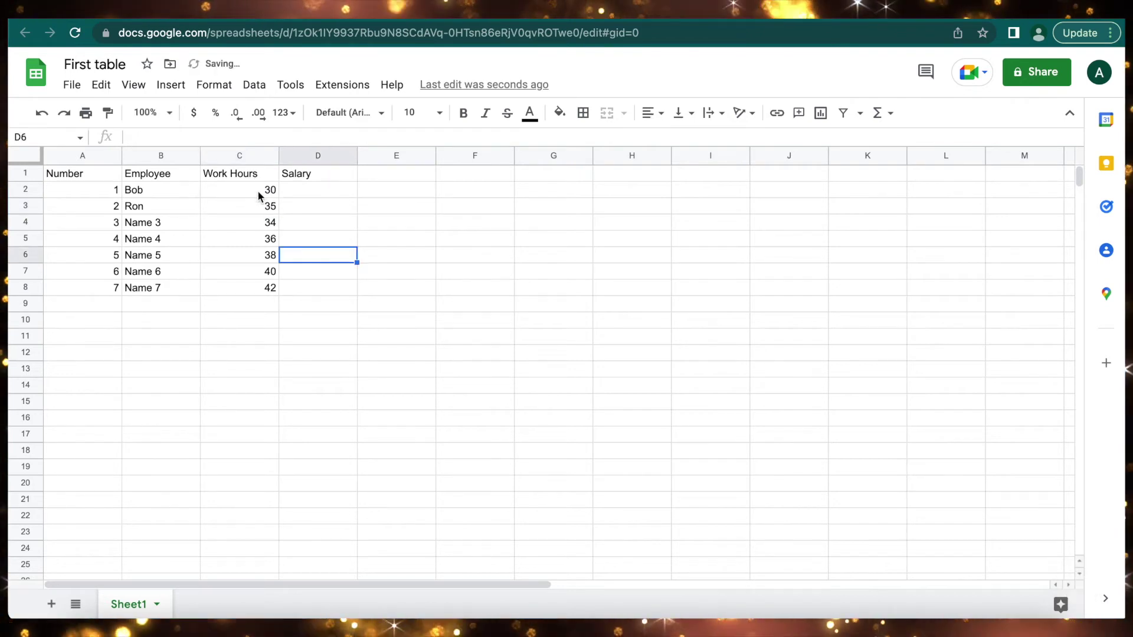
left_click_drag(262, 190, 275, 291)
left_click(265, 308)
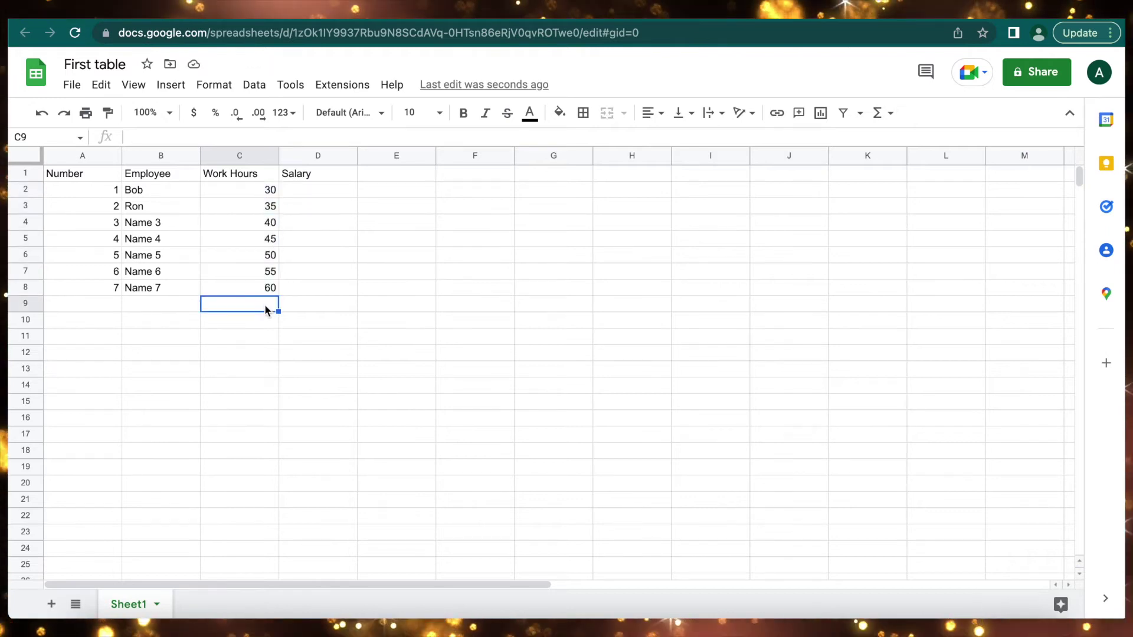
Step: Enter a salary of 1200 in D2 for the first employee
left_click(322, 194)
type("1200")
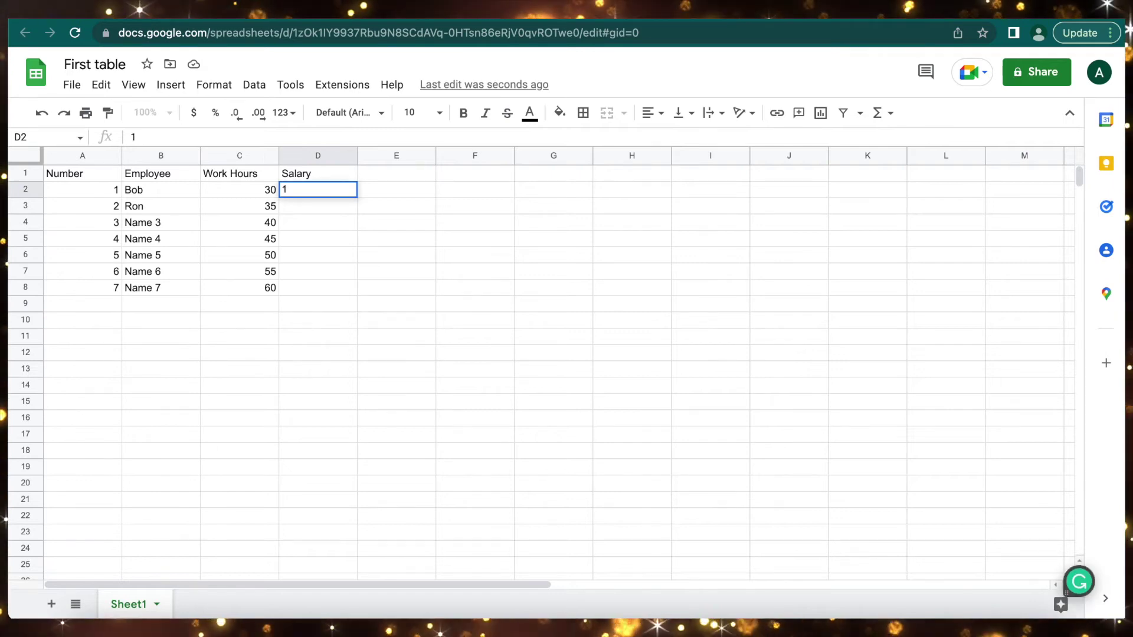
key("Return")
Step: Try copying the 1200 salary from D2 down through D8 with the fill handle, and undo the fill
left_click(354, 194)
left_click_drag(357, 198, 333, 296)
key("ctrl+z")
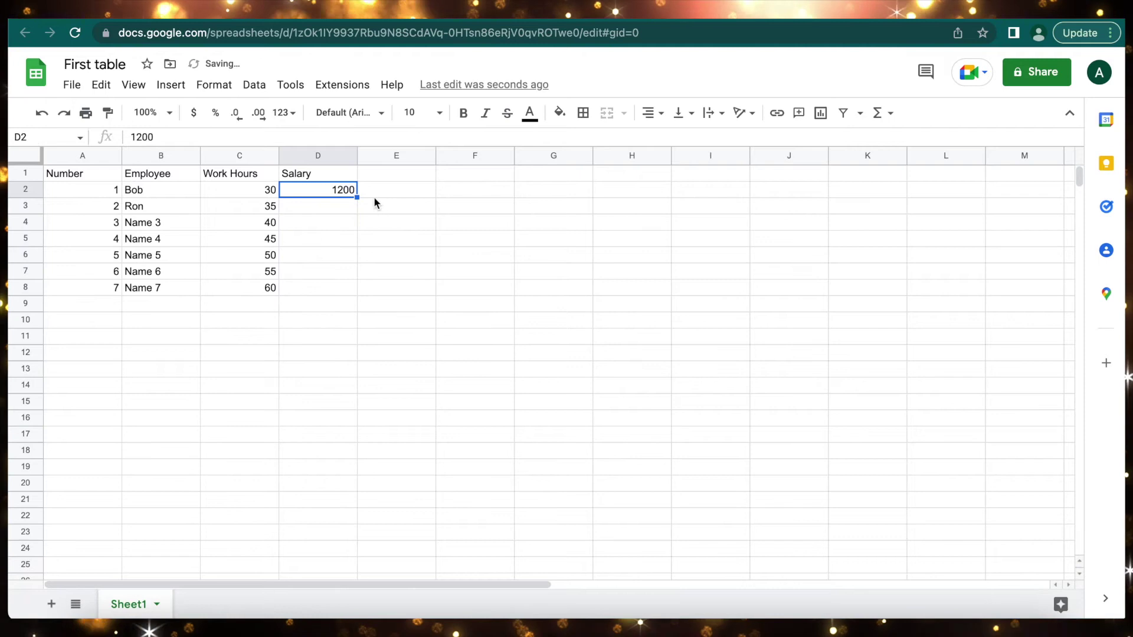
double_click(357, 197)
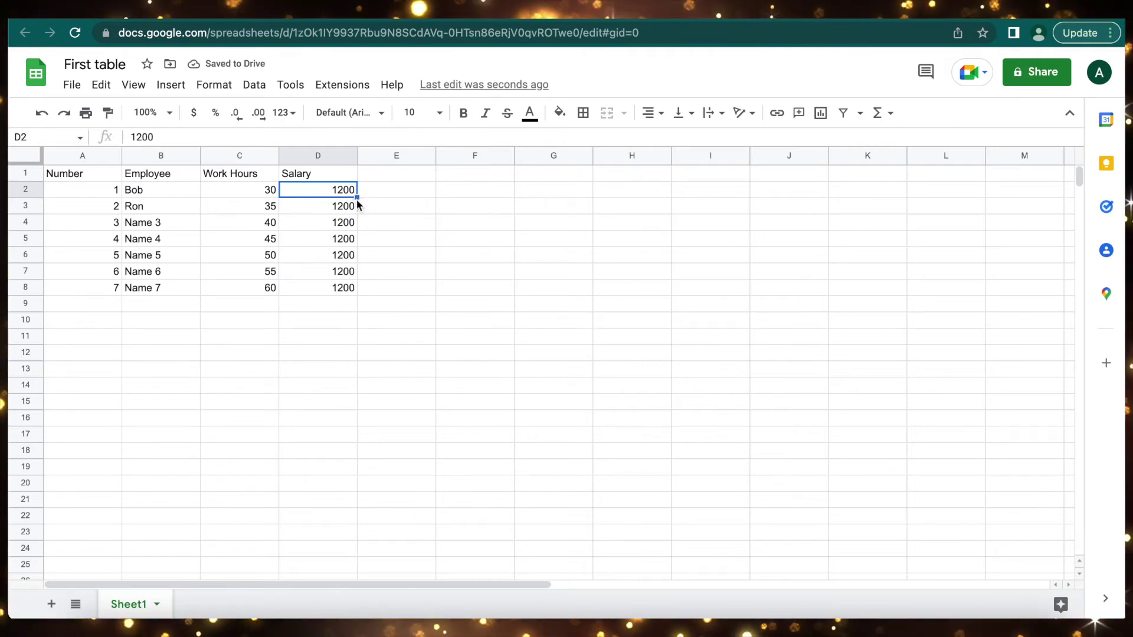
key("ctrl+z")
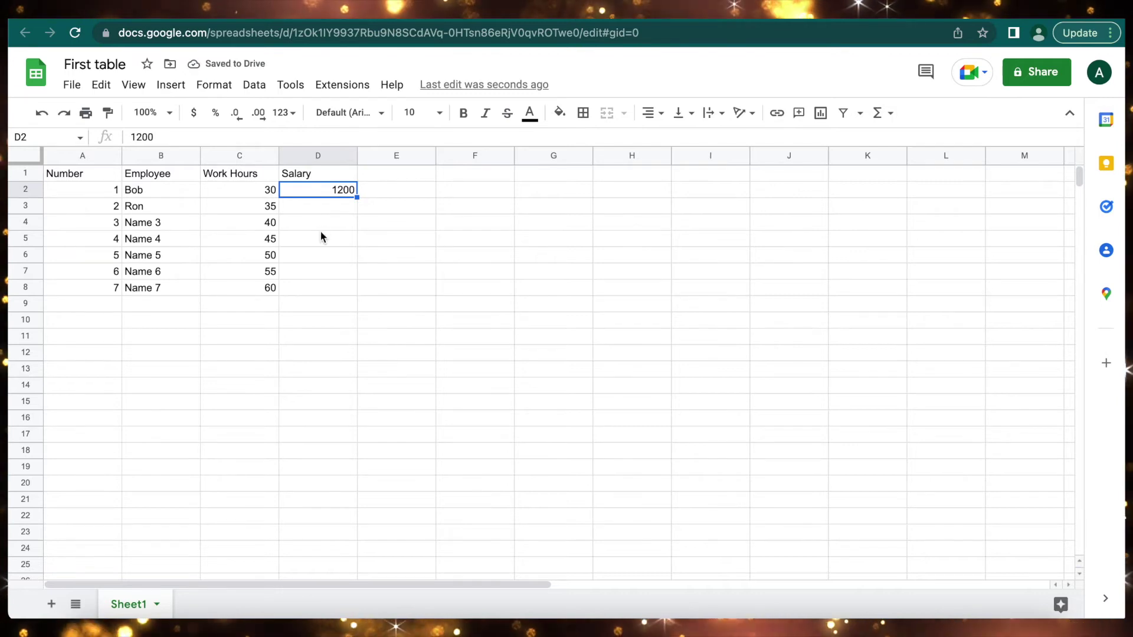
Step: Insert a Rate per hour column between Work Hours and Salary, with rates of 5 in D2 and 8 in D3
right_click(327, 154)
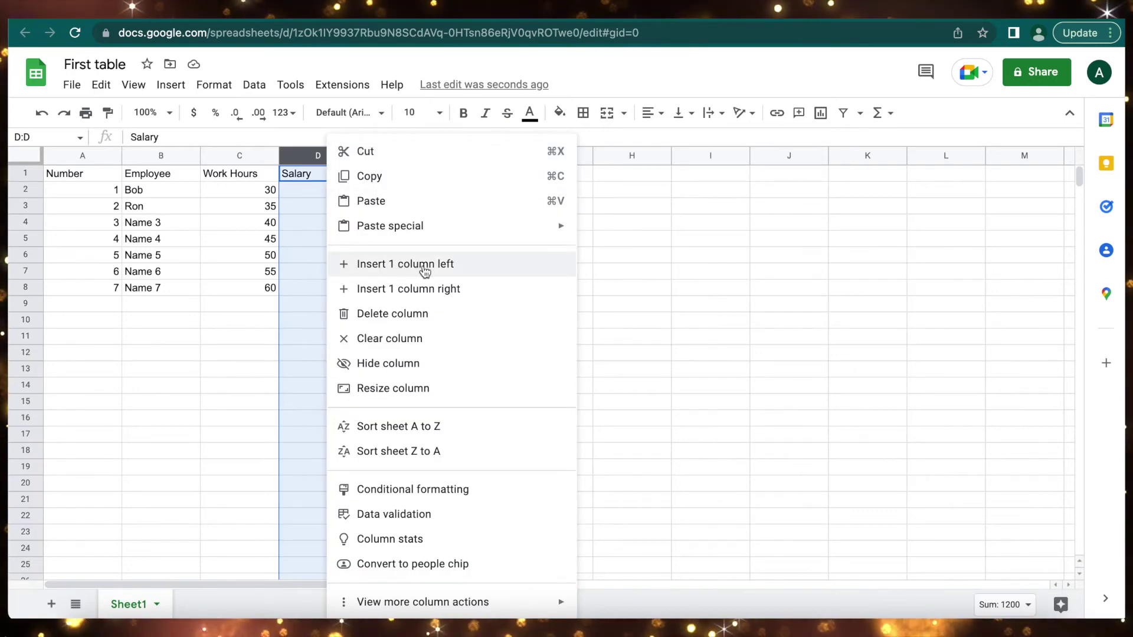
left_click(447, 265)
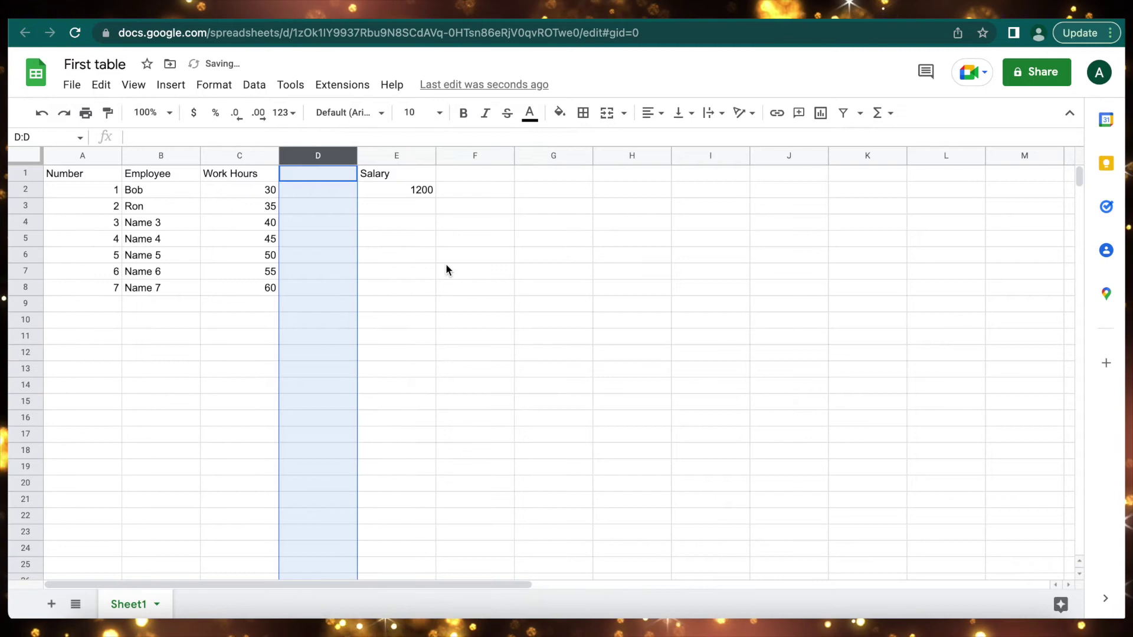
left_click(344, 259)
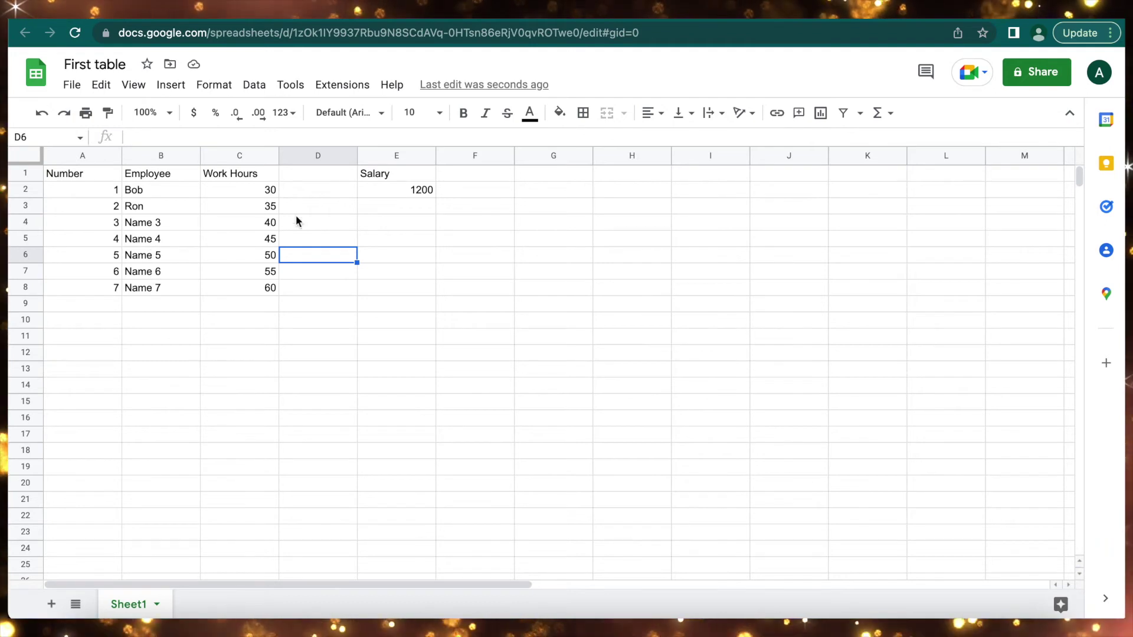
left_click(334, 190)
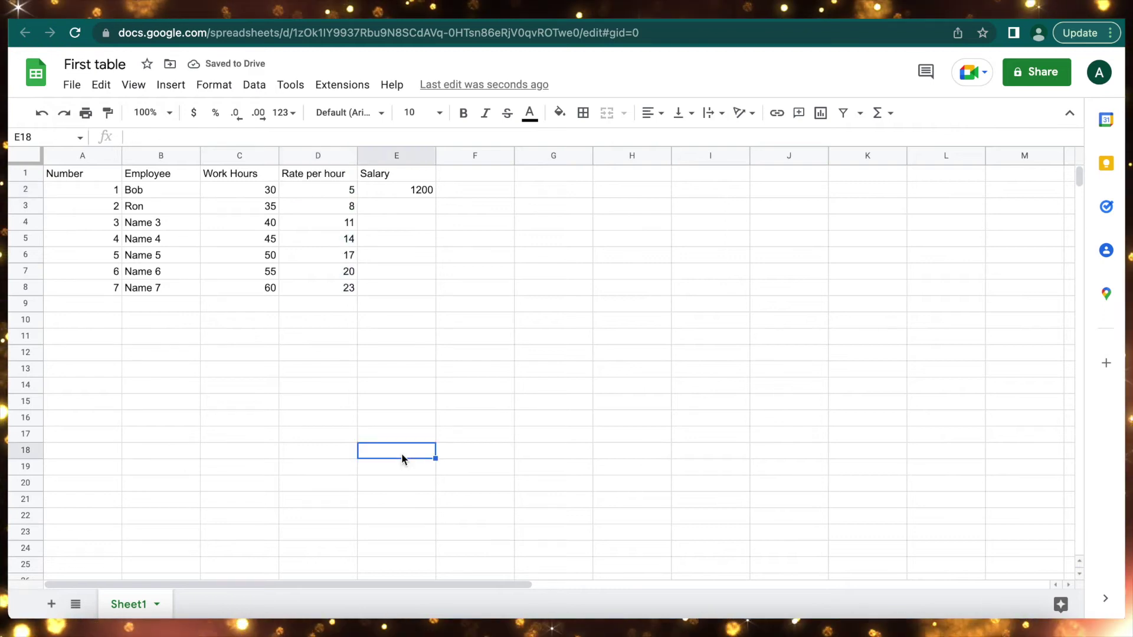
Step: Undo the fill of the hourly rates and autofill the series again from D2:D3 down through D8
key("ctrl+z")
left_click(348, 240)
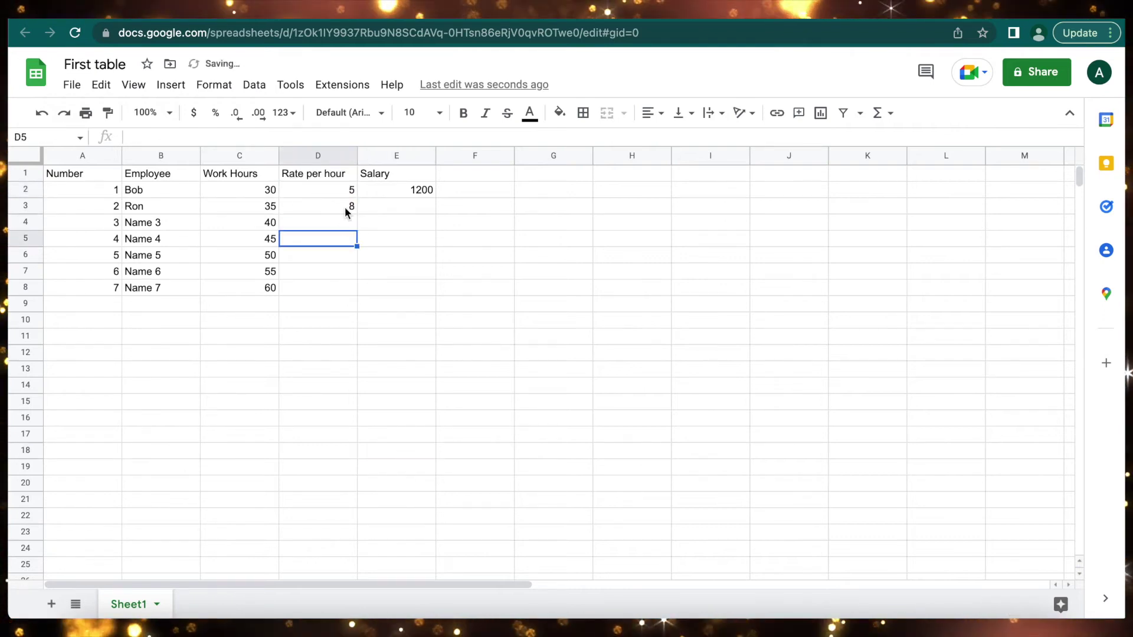
left_click_drag(345, 193, 345, 205)
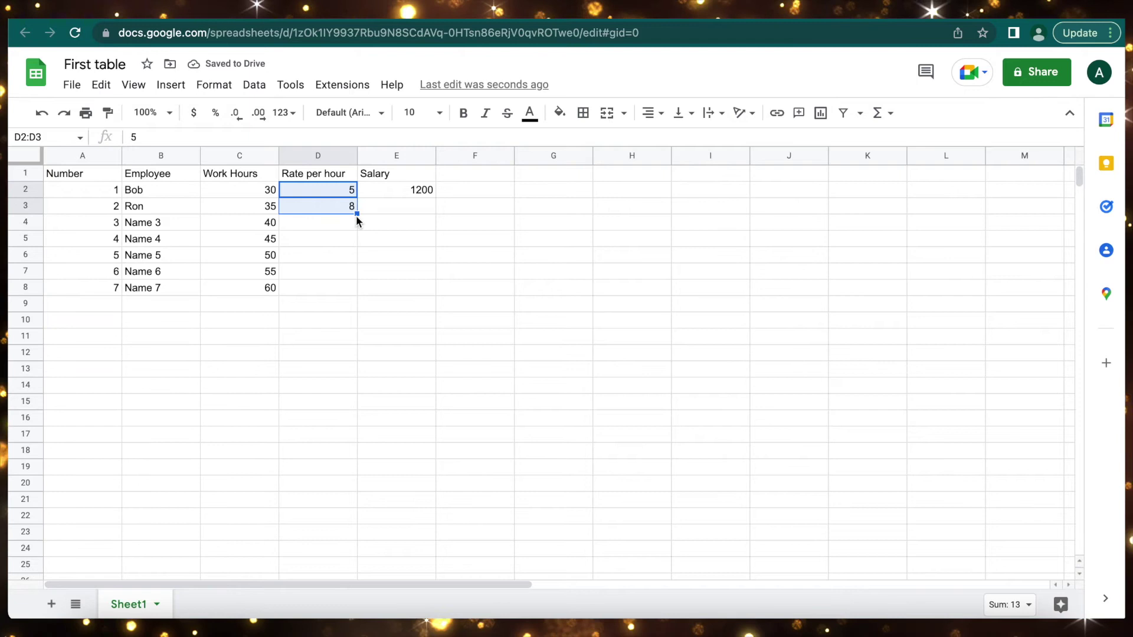
double_click(357, 215)
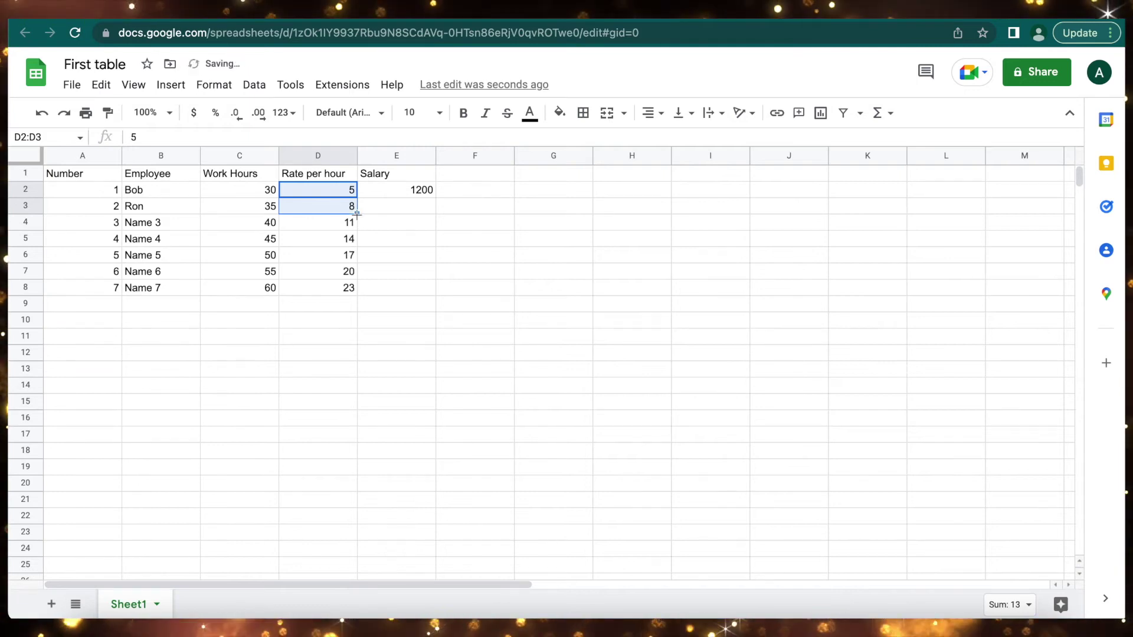
left_click(338, 332)
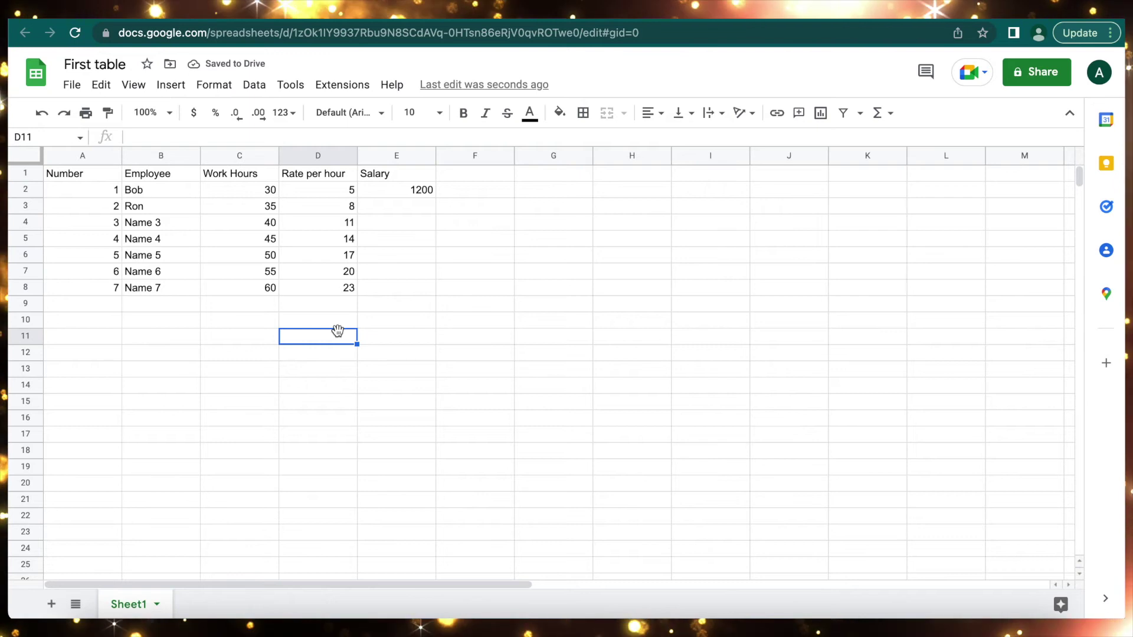
Step: Replace the salary in E2 with the formula =C2*D2 and accept the suggested autofill for E3 through E8
left_click(401, 189)
key("Delete")
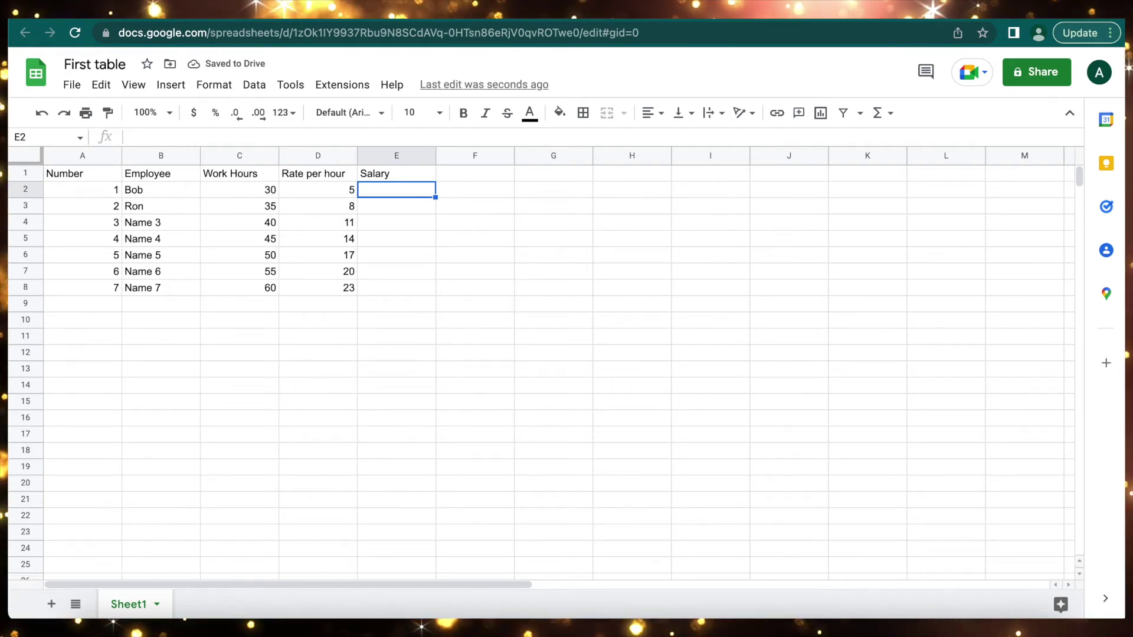
type("=")
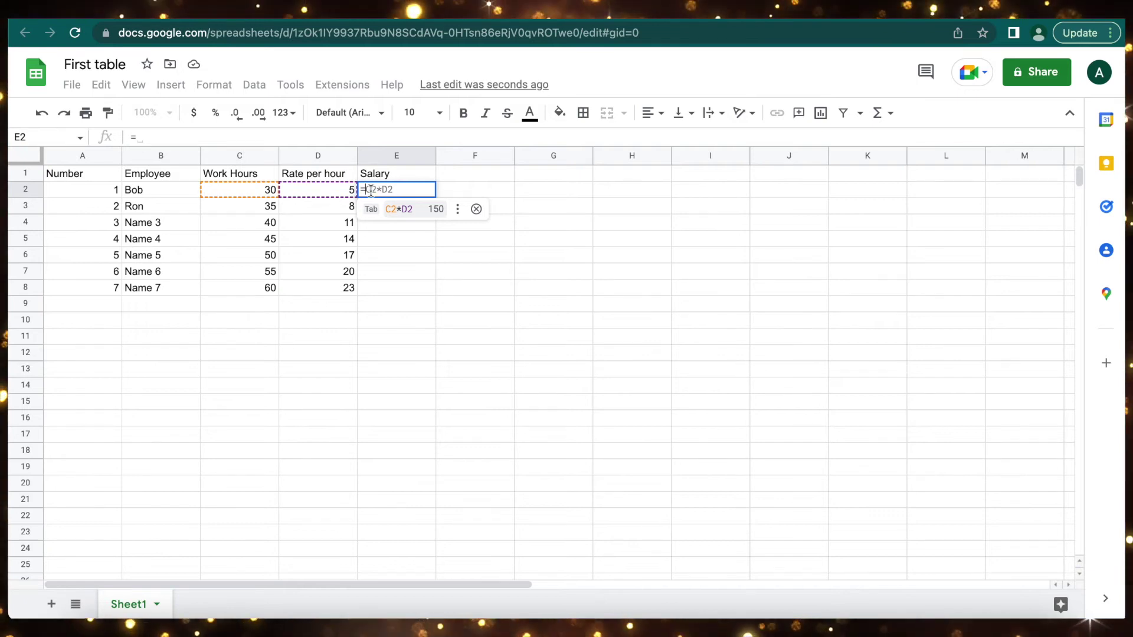
left_click(243, 193)
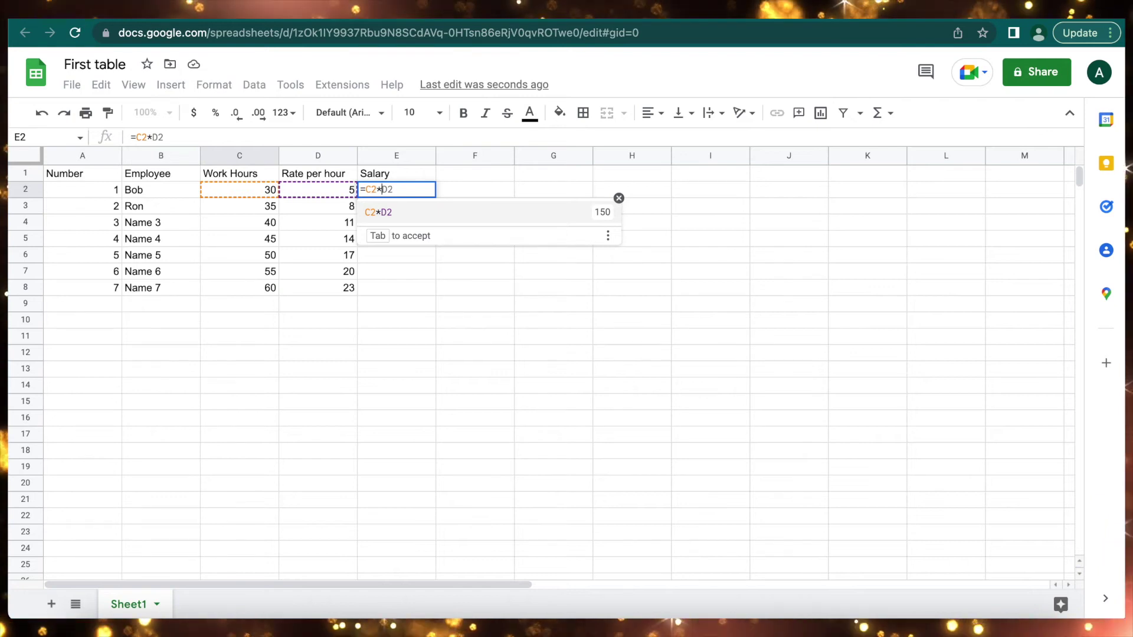
left_click(325, 192)
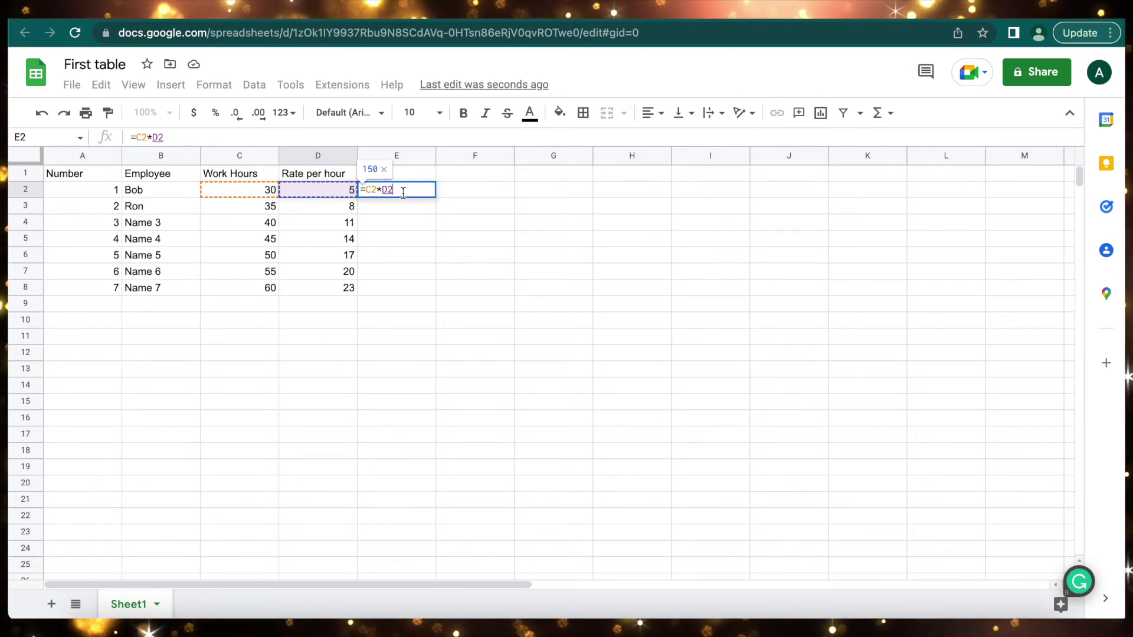
key("Return")
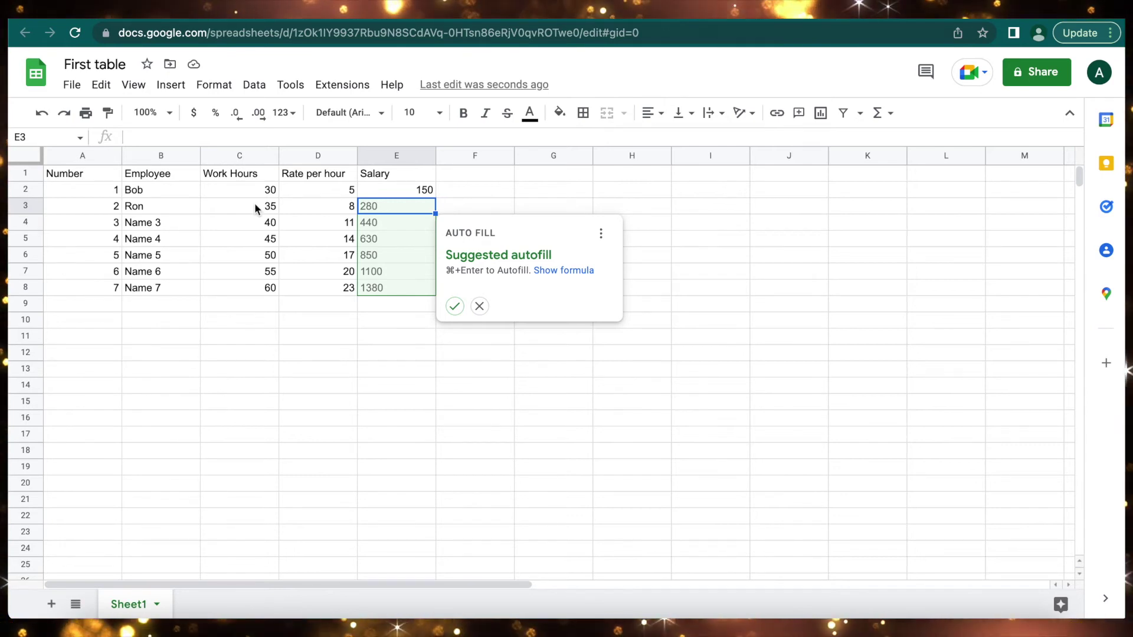
left_click(454, 305)
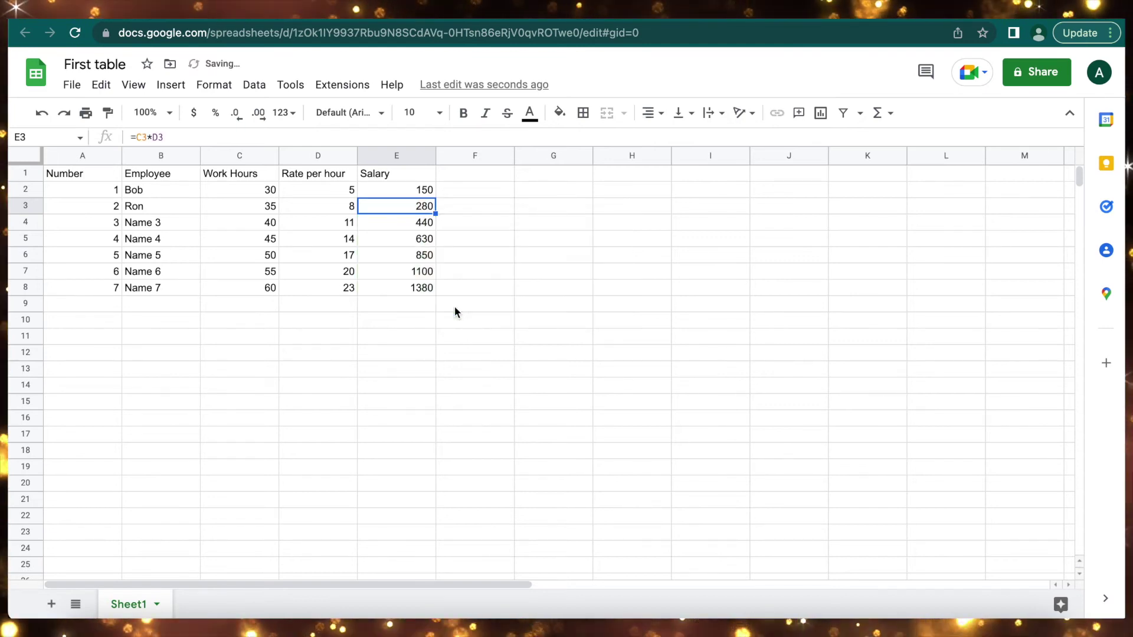
Step: Apply an outer border around the table range A1:E8
left_click(416, 343)
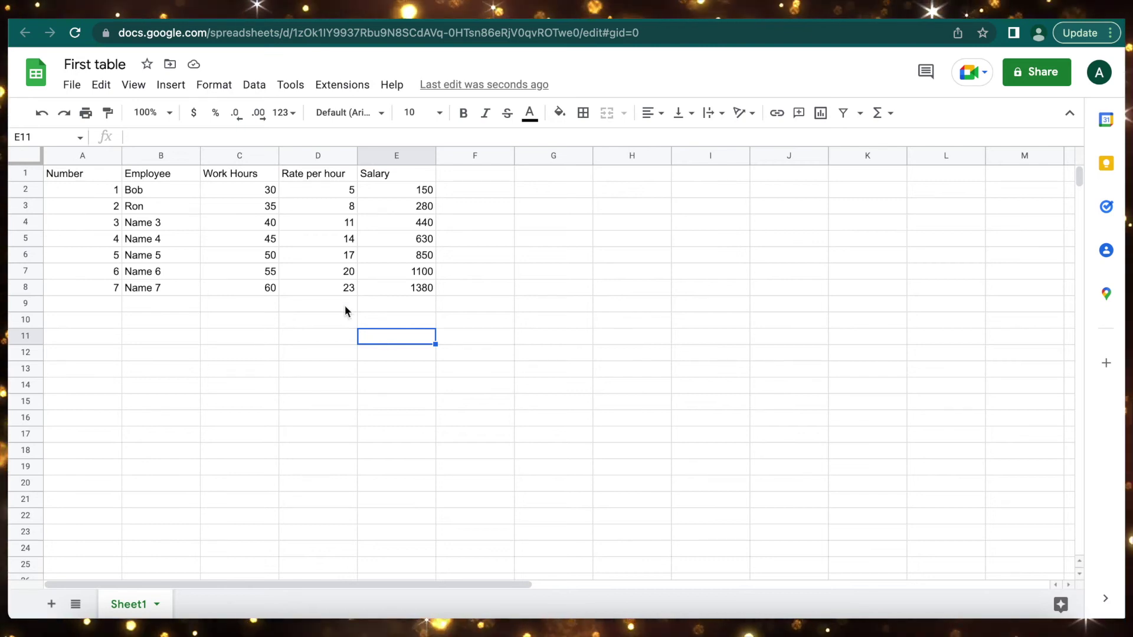
left_click(106, 173)
left_click_drag(224, 206, 417, 285)
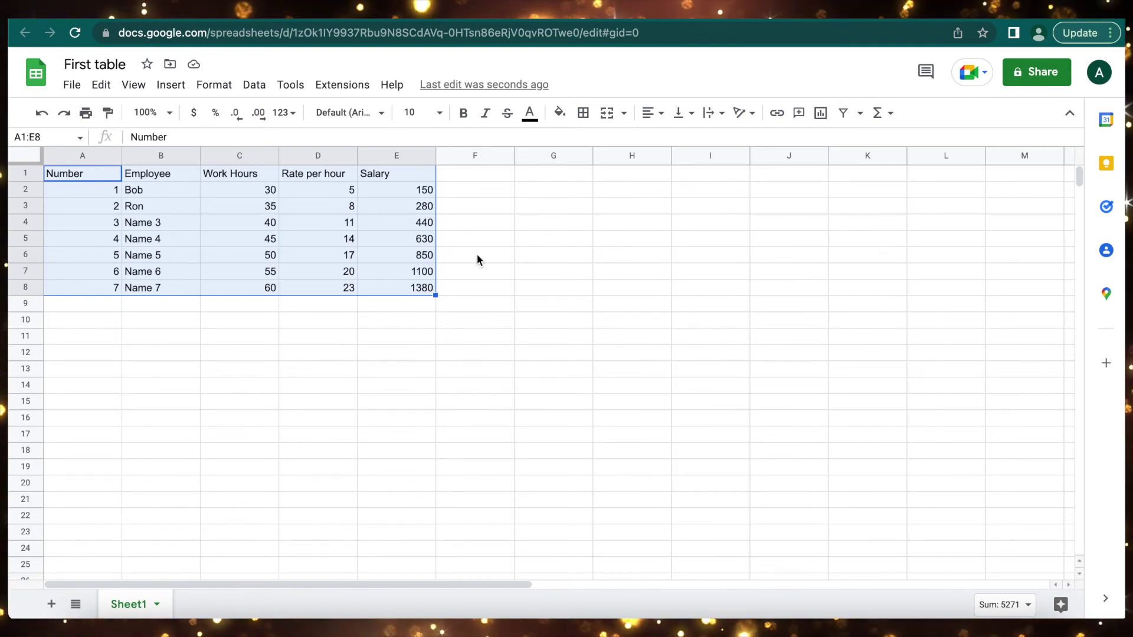
left_click(584, 115)
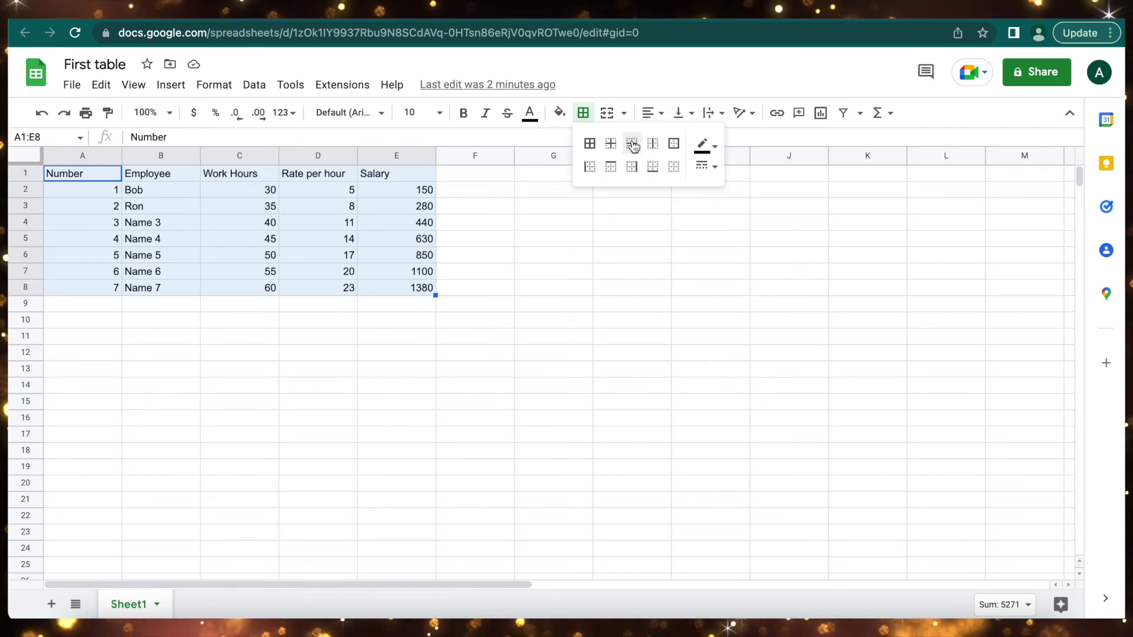
left_click(676, 146)
left_click(597, 258)
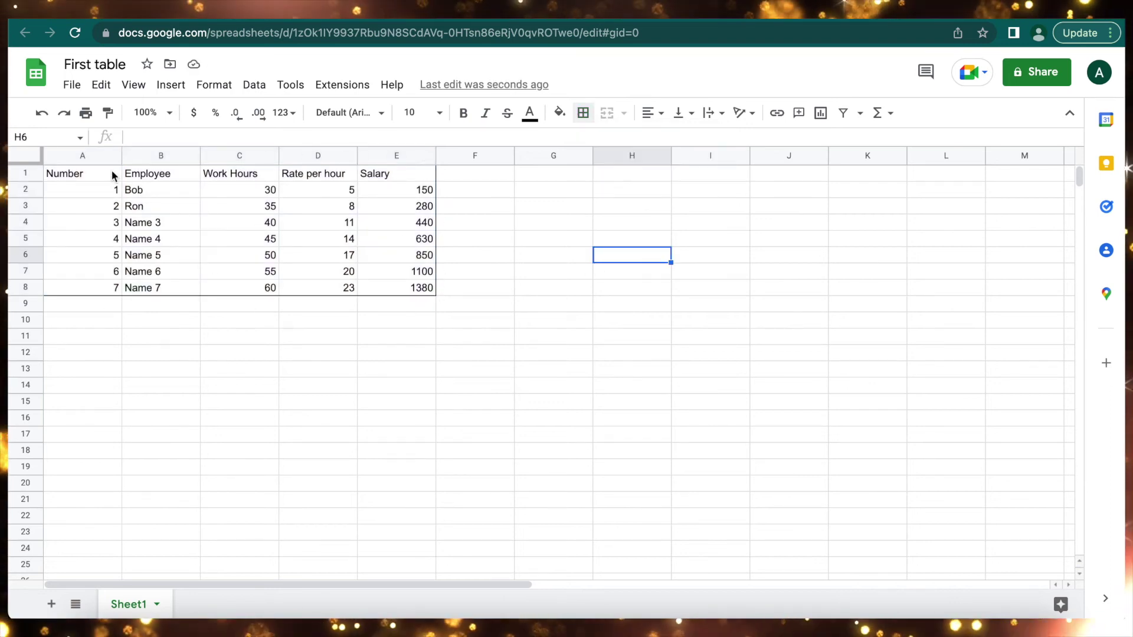
Step: Apply all borders to the table range A1:E8, and look through the border line style options without changing them
left_click_drag(112, 172, 153, 173)
left_click_drag(386, 287, 402, 288)
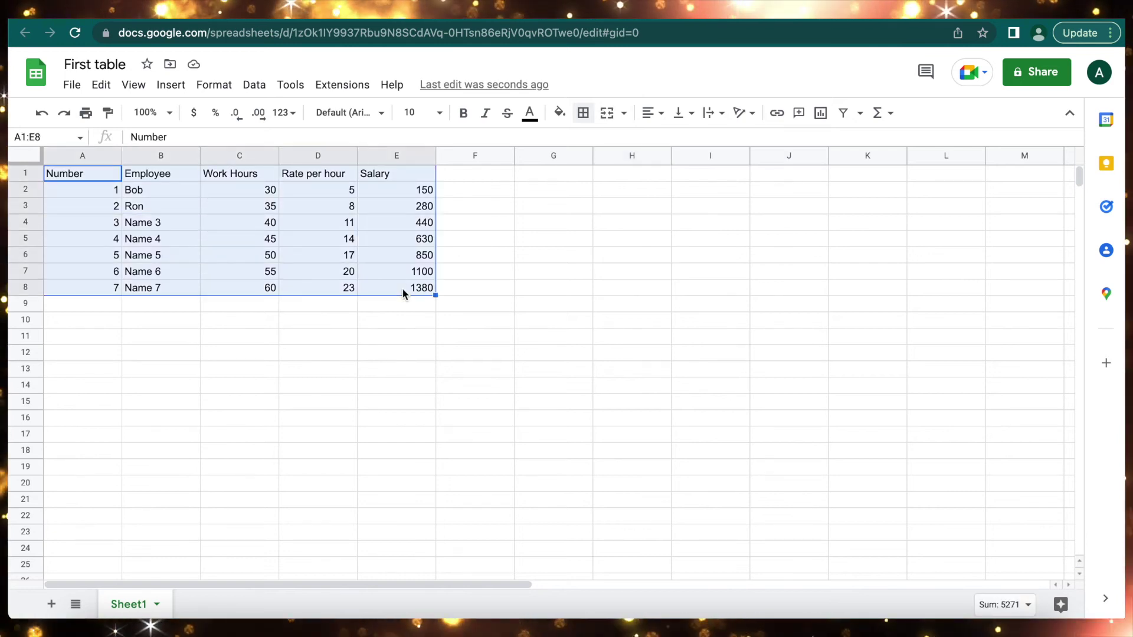
left_click(586, 112)
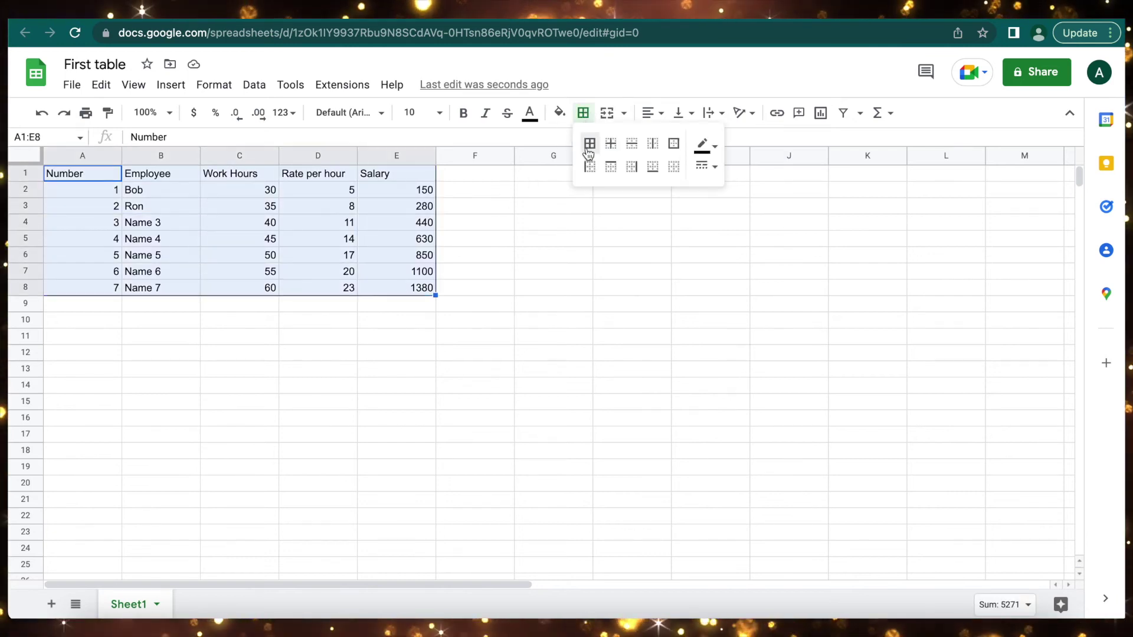
left_click(590, 145)
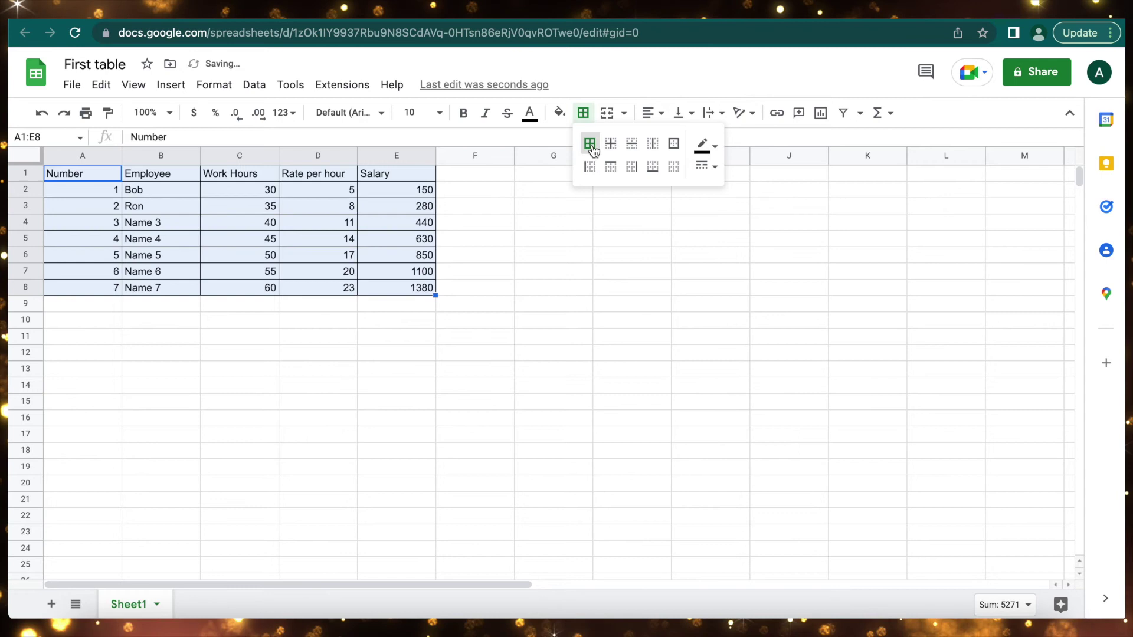
left_click(716, 147)
left_click(717, 149)
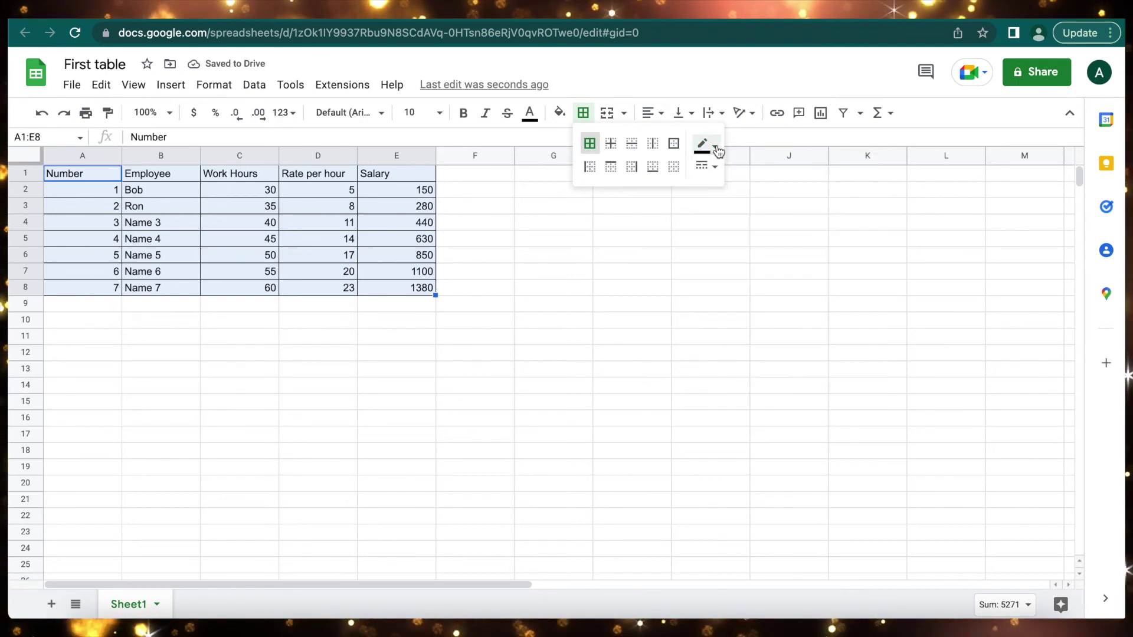
left_click(715, 168)
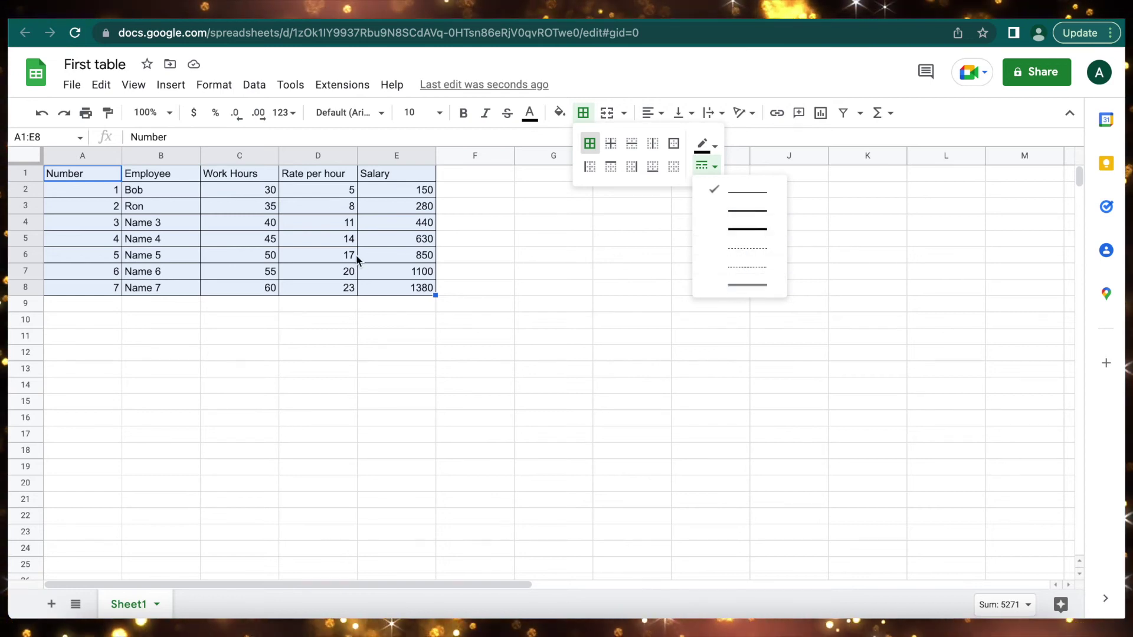
left_click(560, 270)
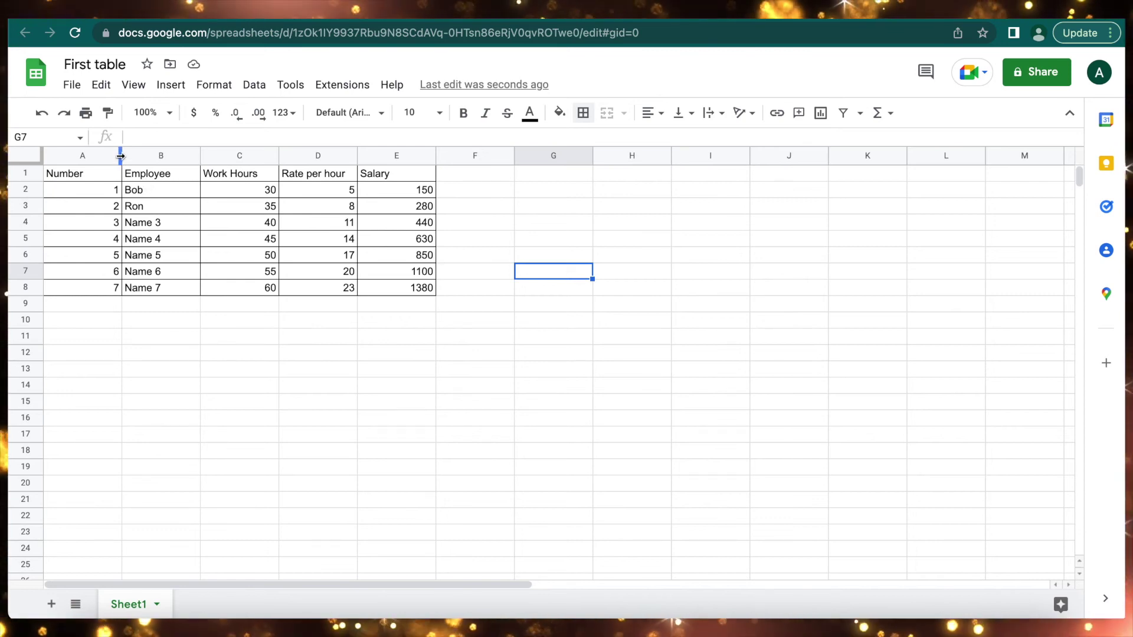
Step: Narrow the Number and Employee columns closely around their contents and make the Rate per hour column wide enough for its header
left_click_drag(121, 155, 93, 156)
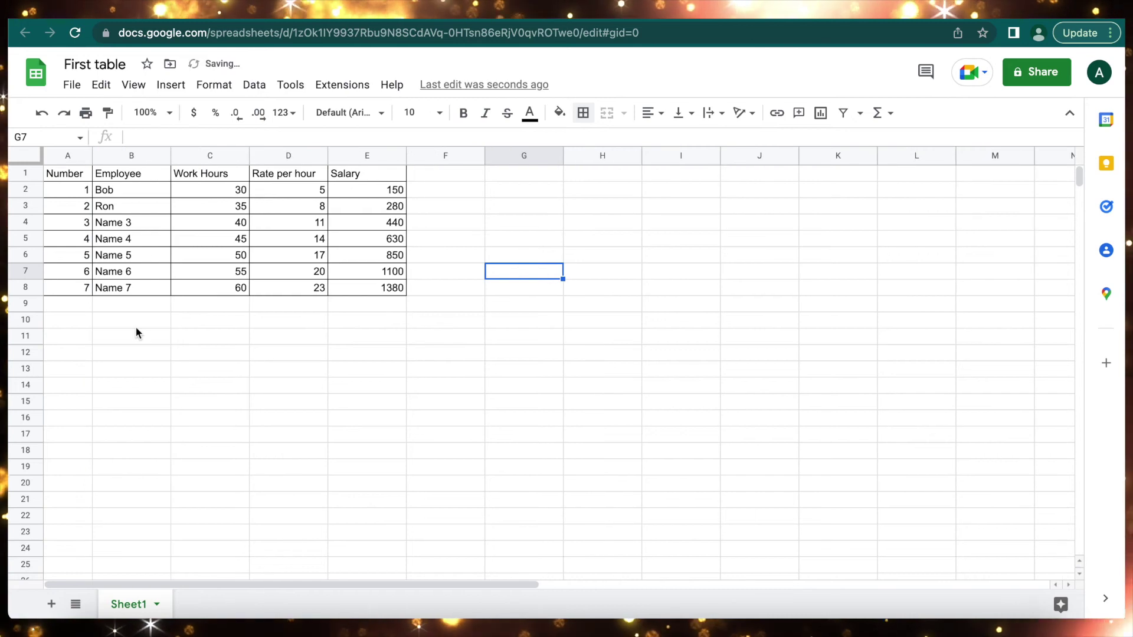
left_click_drag(170, 157, 149, 160)
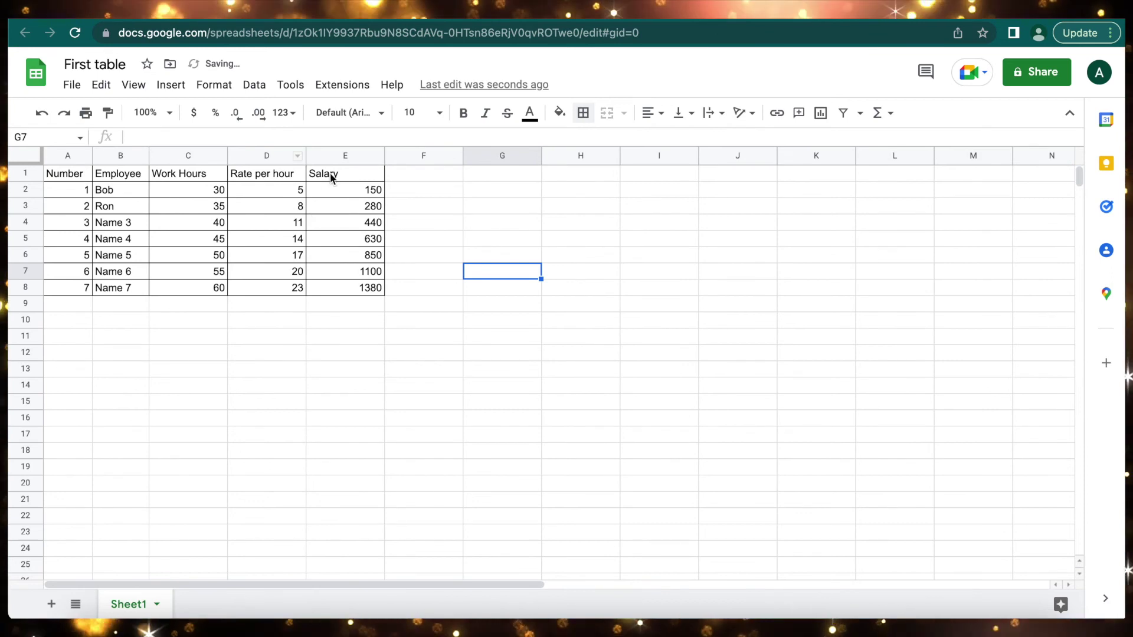
left_click(298, 173)
left_click_drag(305, 157, 282, 158)
left_click(311, 307)
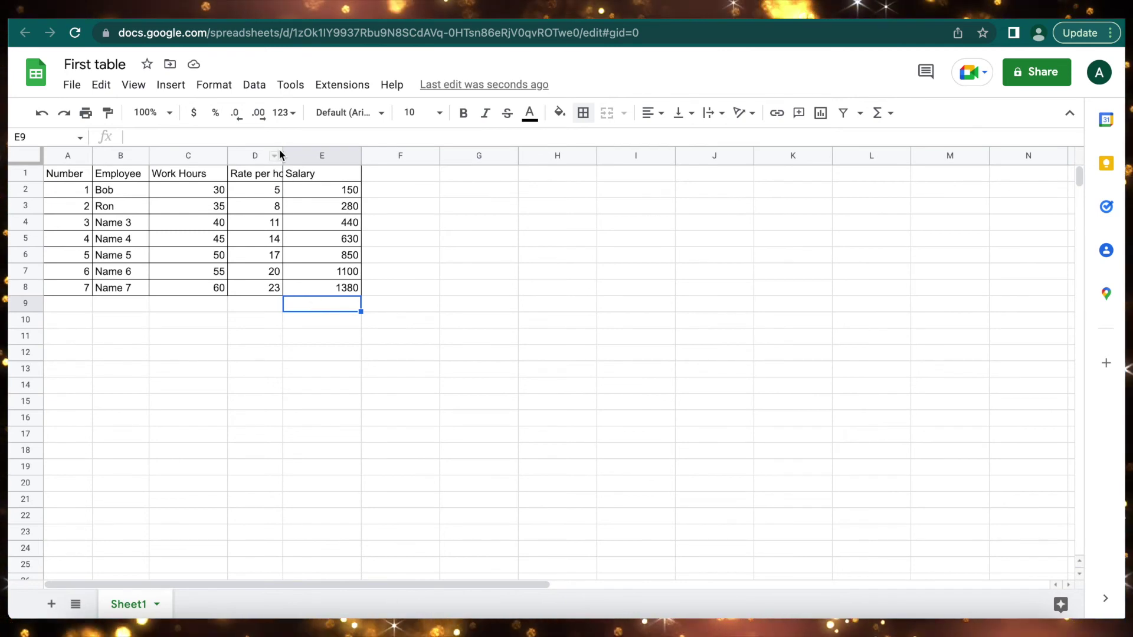
left_click_drag(282, 152, 319, 155)
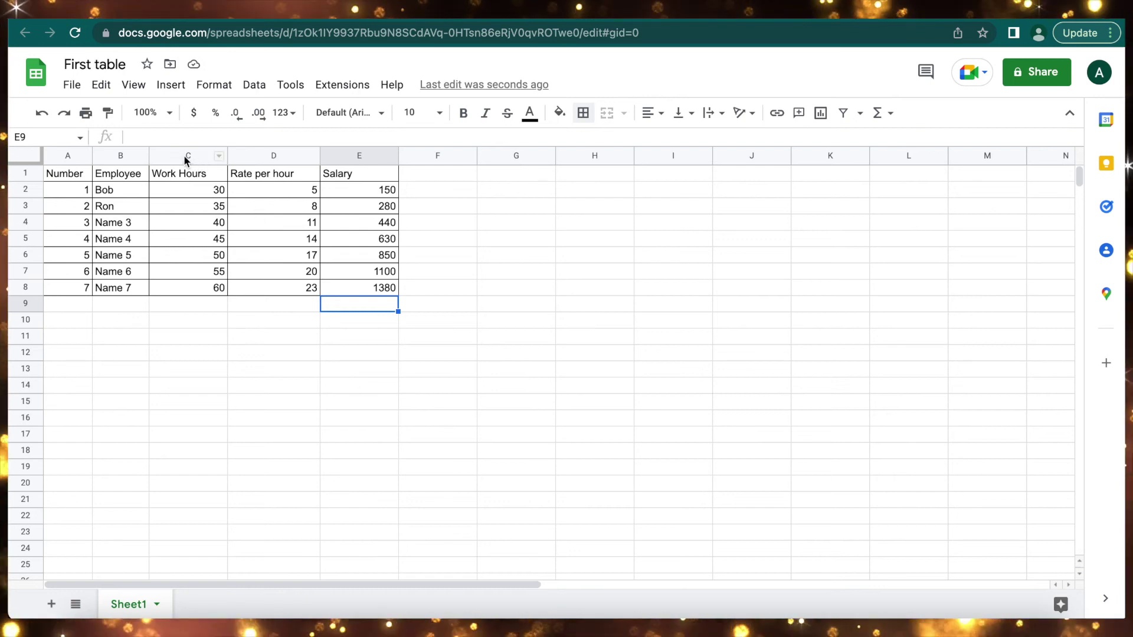
Step: Resize columns C through E together to one equal, moderately wider width, undoing an excessive widening
left_click_drag(184, 155, 354, 156)
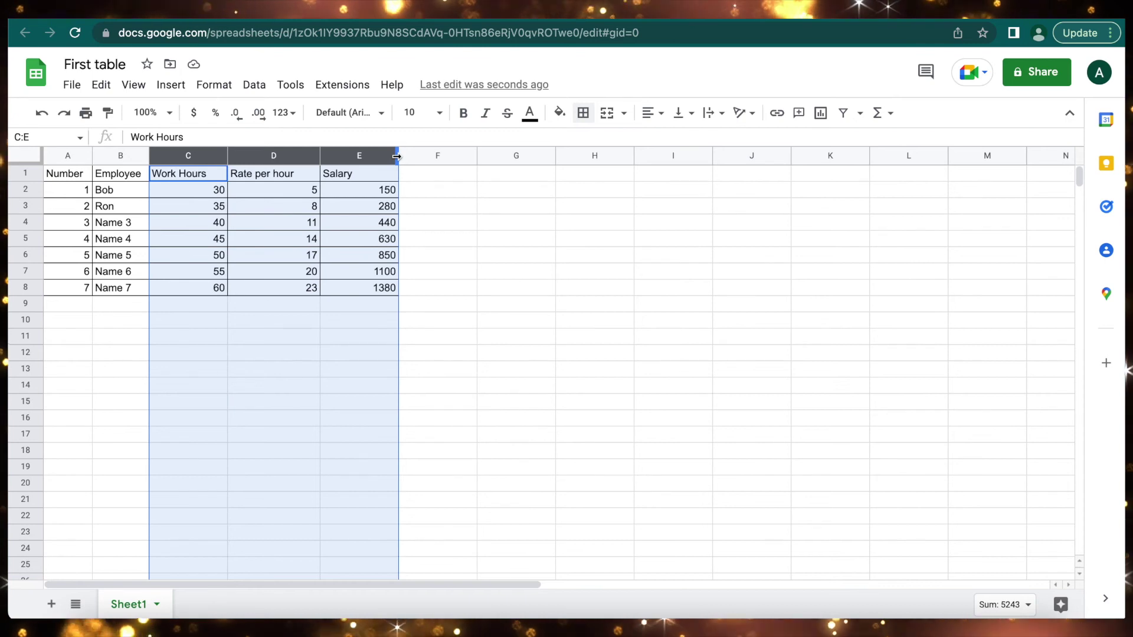
left_click_drag(396, 155, 587, 168)
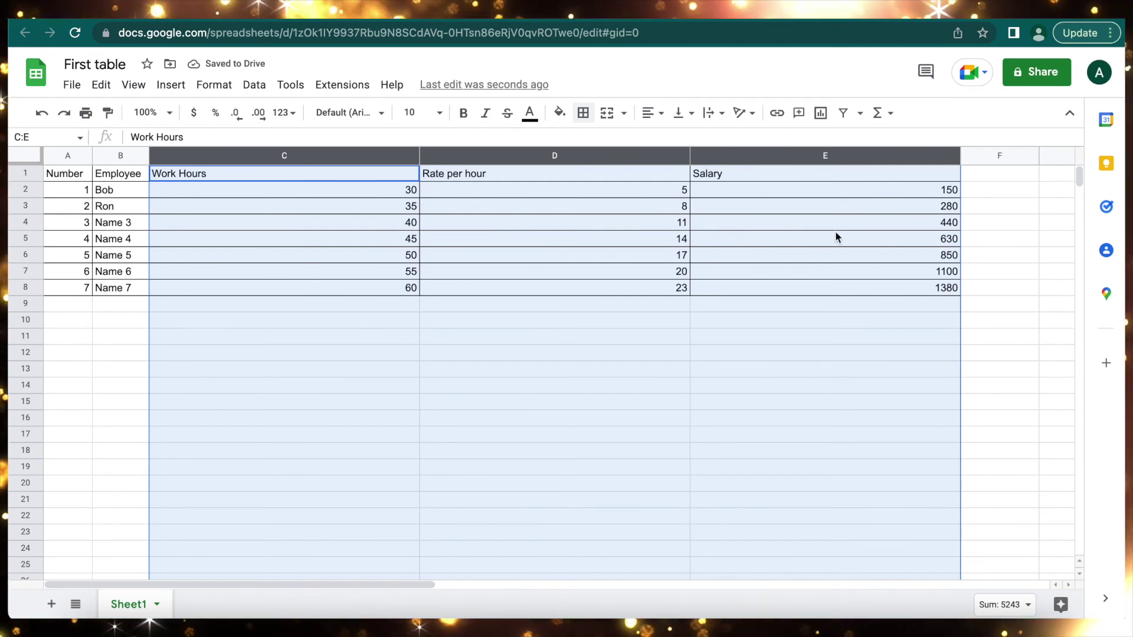
key("ctrl+z")
left_click(384, 370)
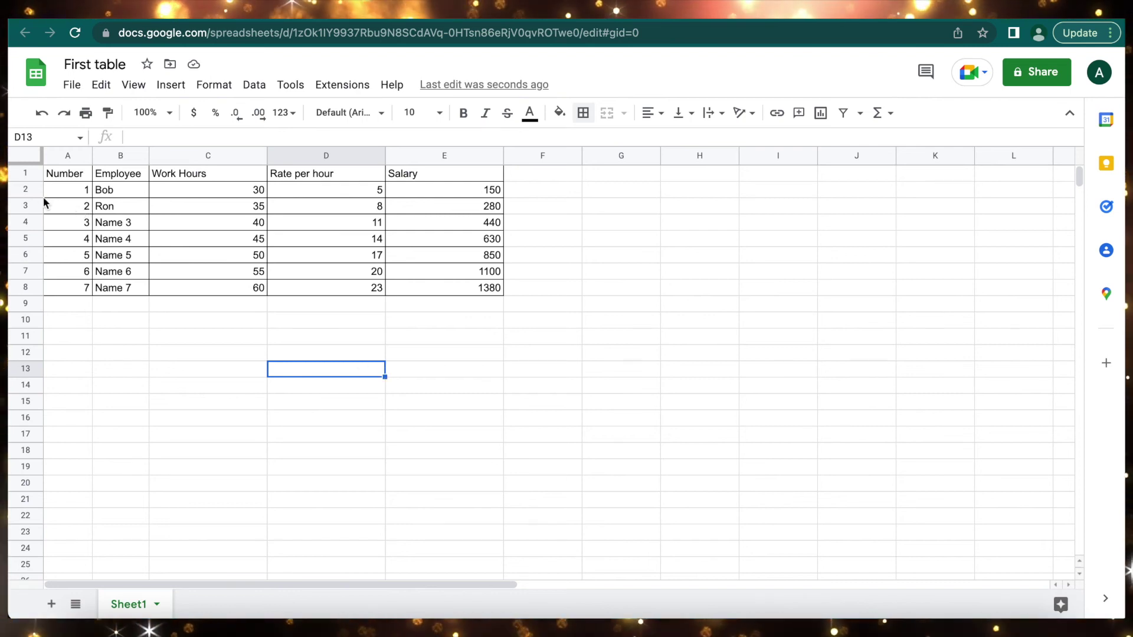
Step: Increase the height of rows 2 through 4 together to about 57 pixels
left_click_drag(33, 189, 29, 258)
left_click(121, 404)
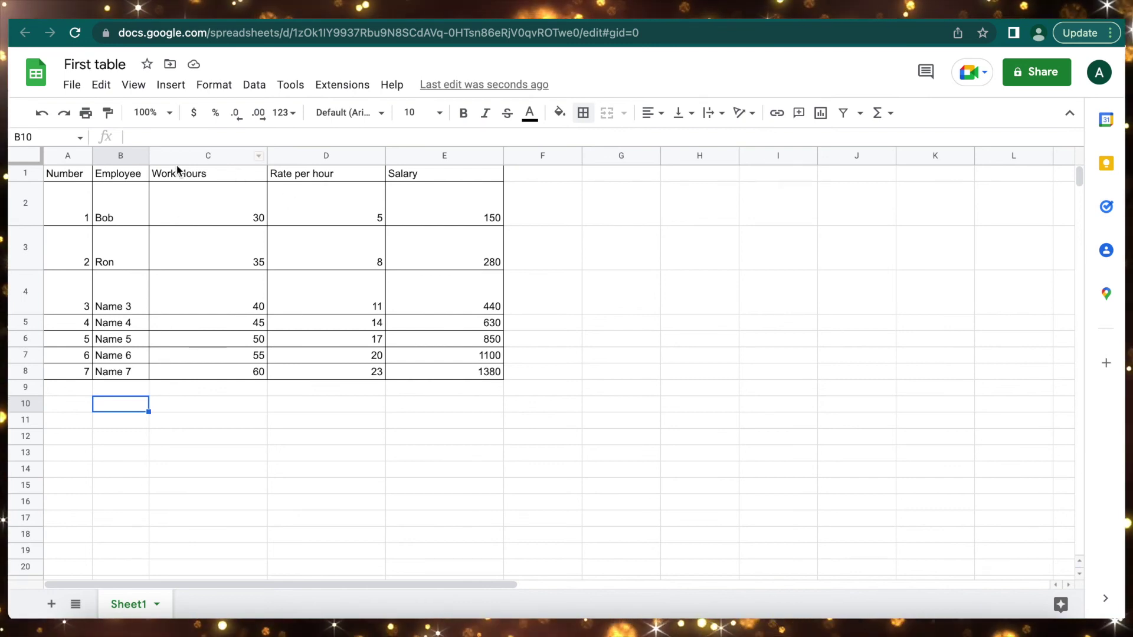
Step: Resize columns A through E to a width of 30 pixels
left_click(68, 156)
left_click(444, 156, "shift")
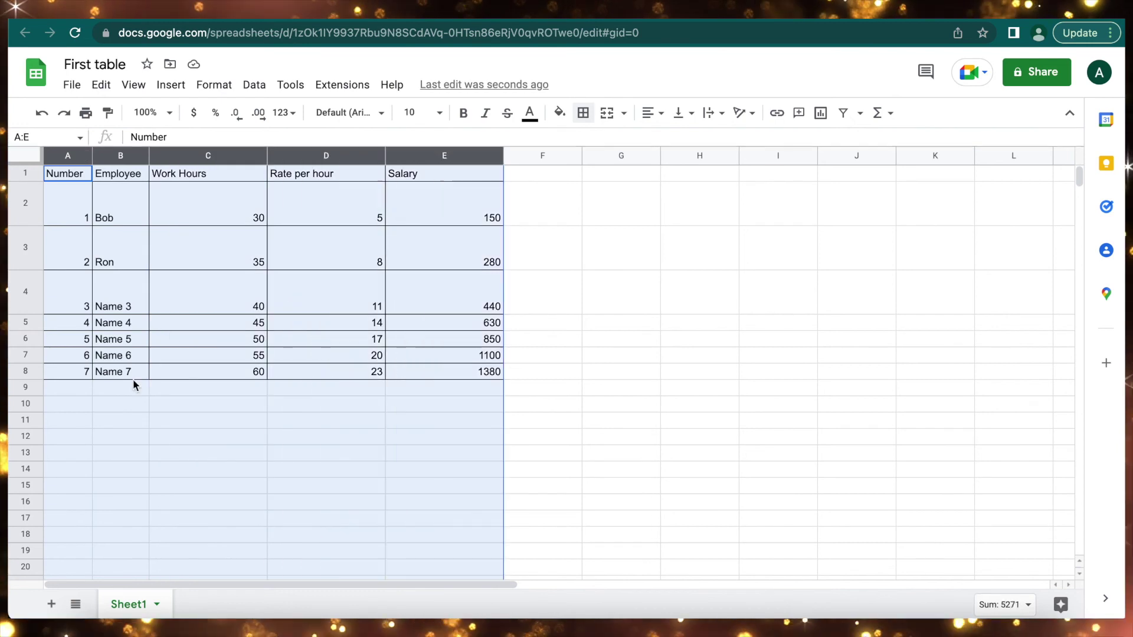
right_click(230, 157)
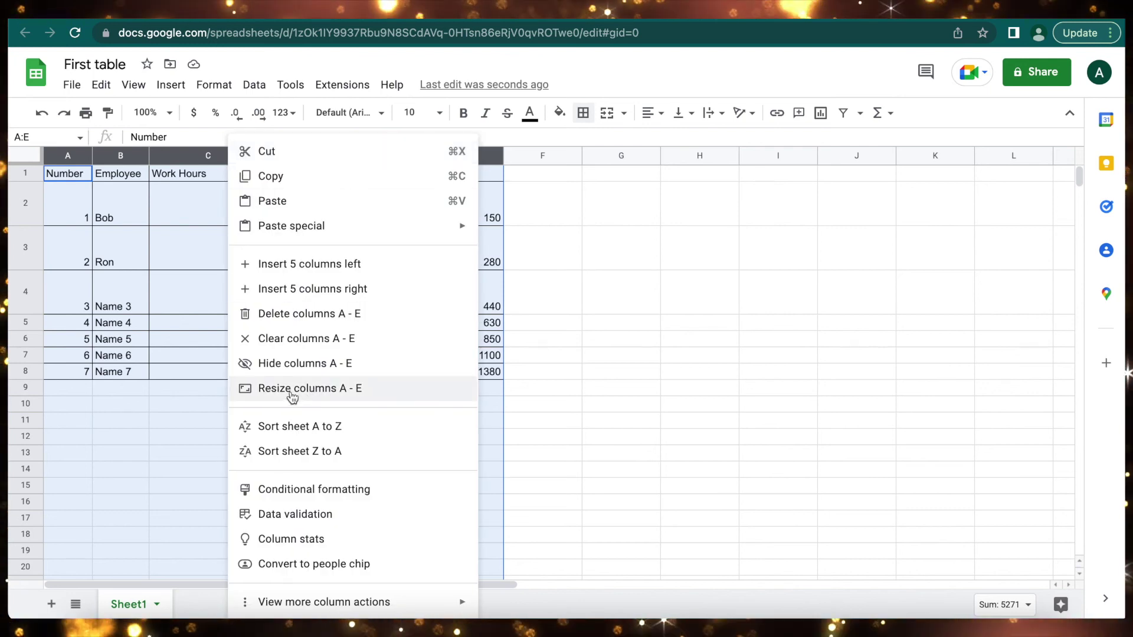
left_click(362, 389)
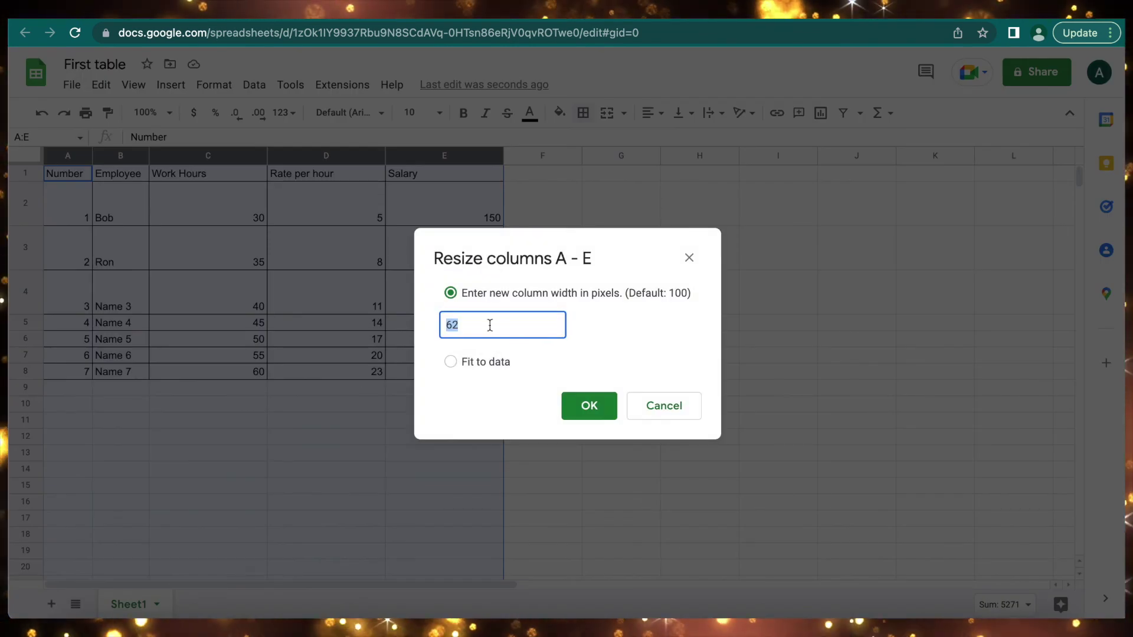
type("30")
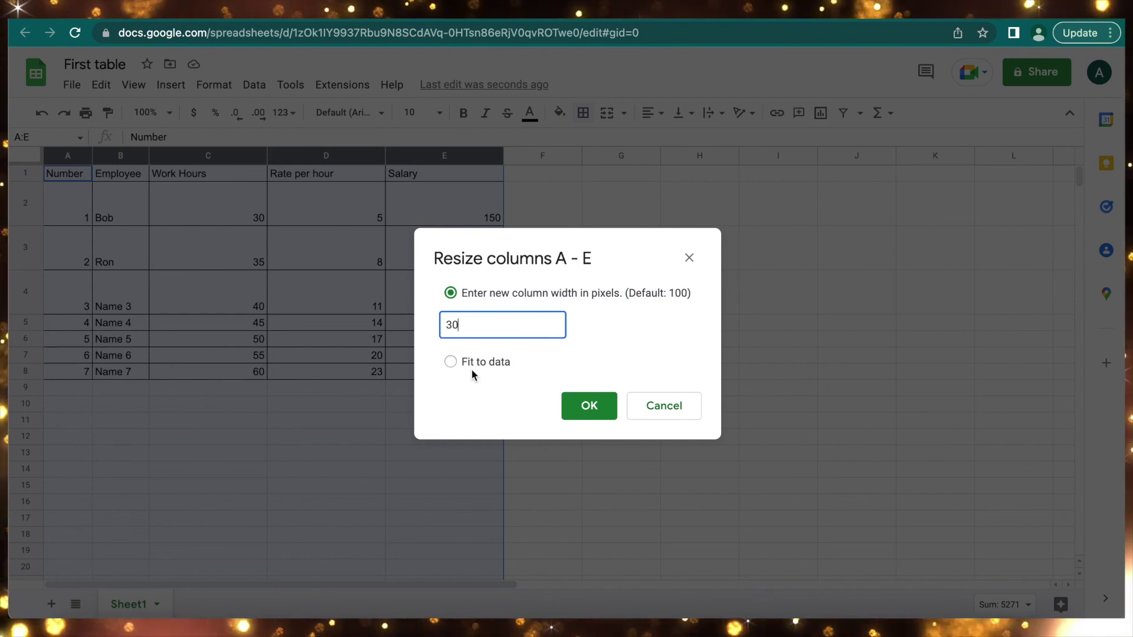
key("BackSpace")
type("0")
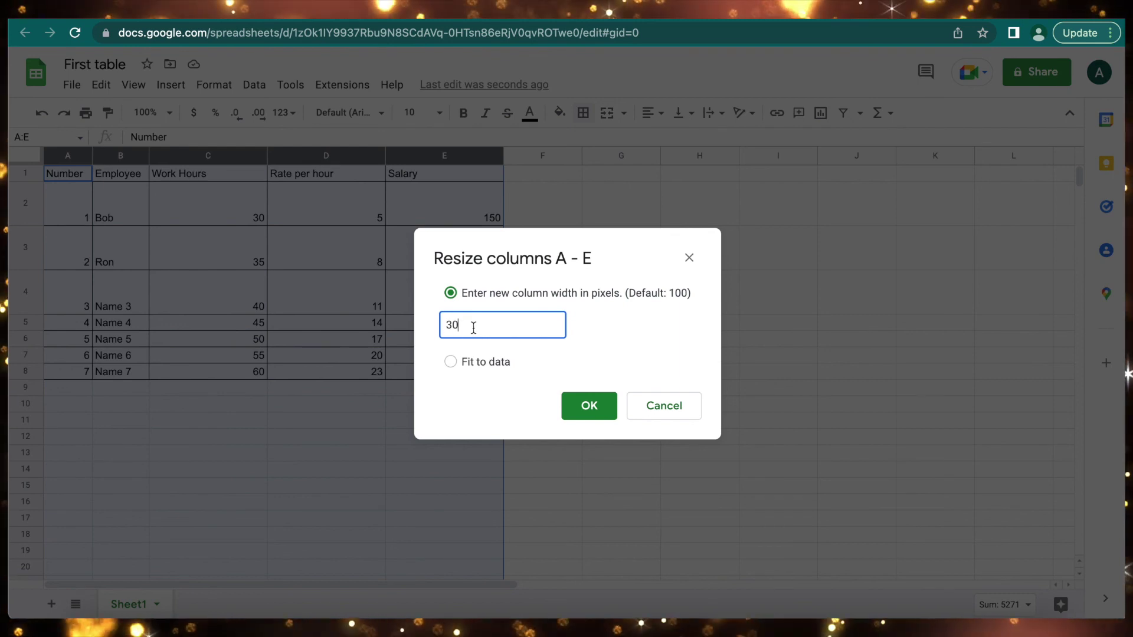
left_click(589, 415)
left_click(326, 370)
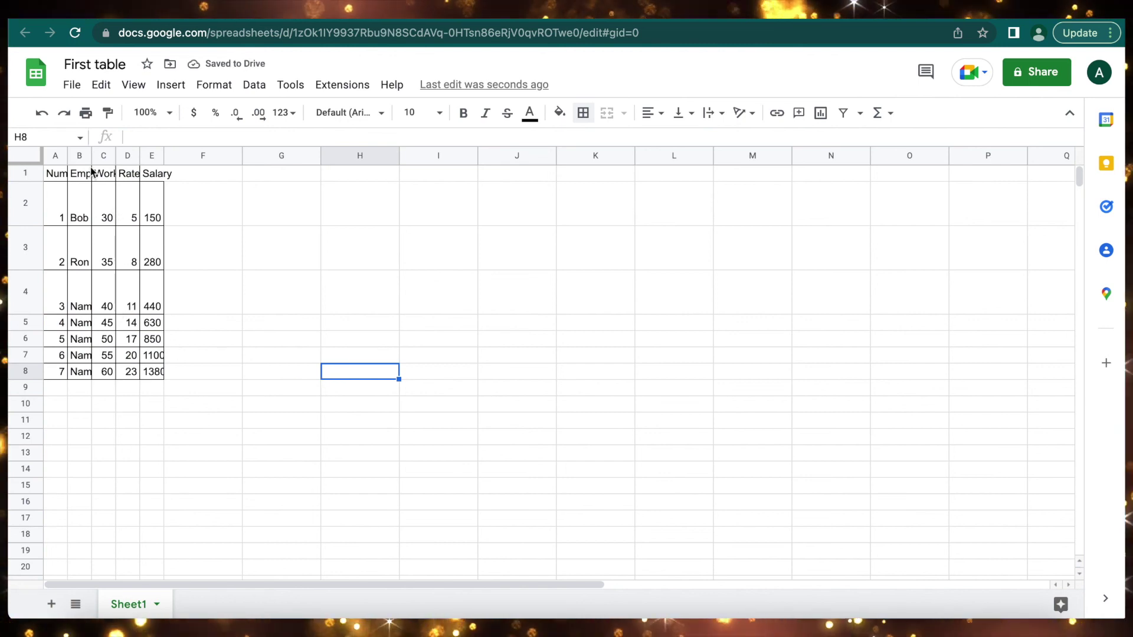
Step: Set the width of columns A through E to 100 pixels
left_click_drag(54, 155, 152, 157)
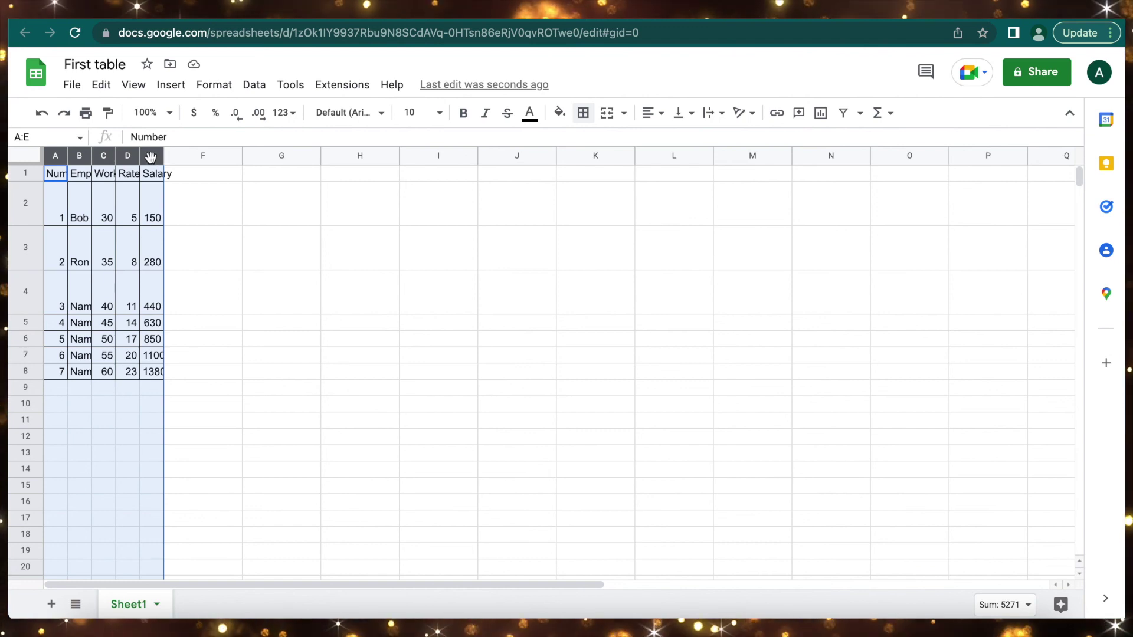
right_click(151, 156)
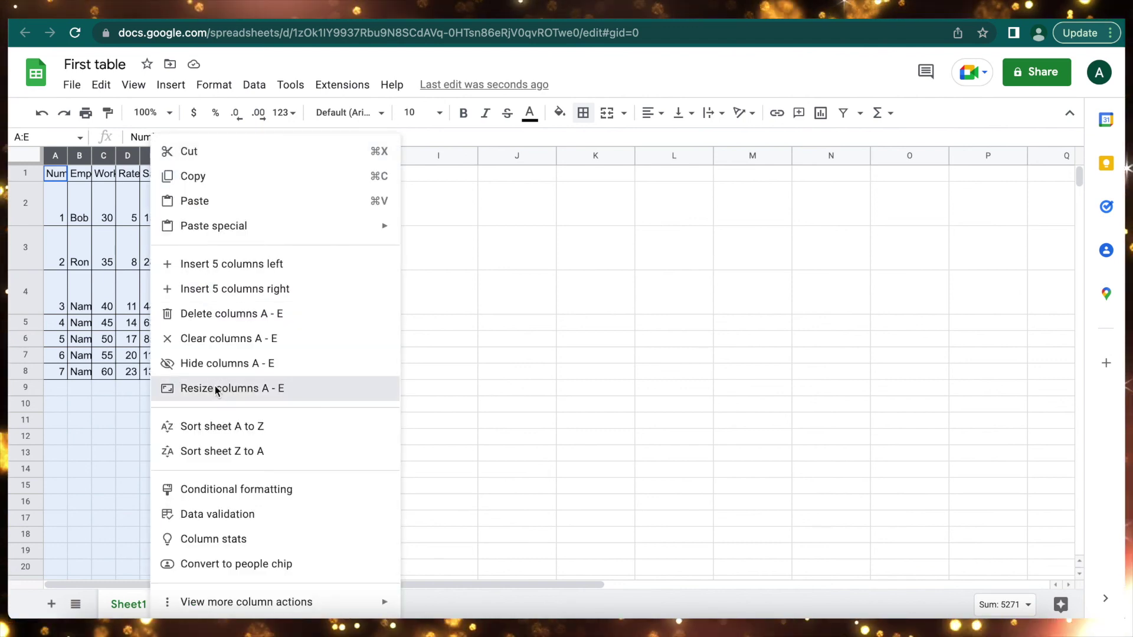
left_click(216, 388)
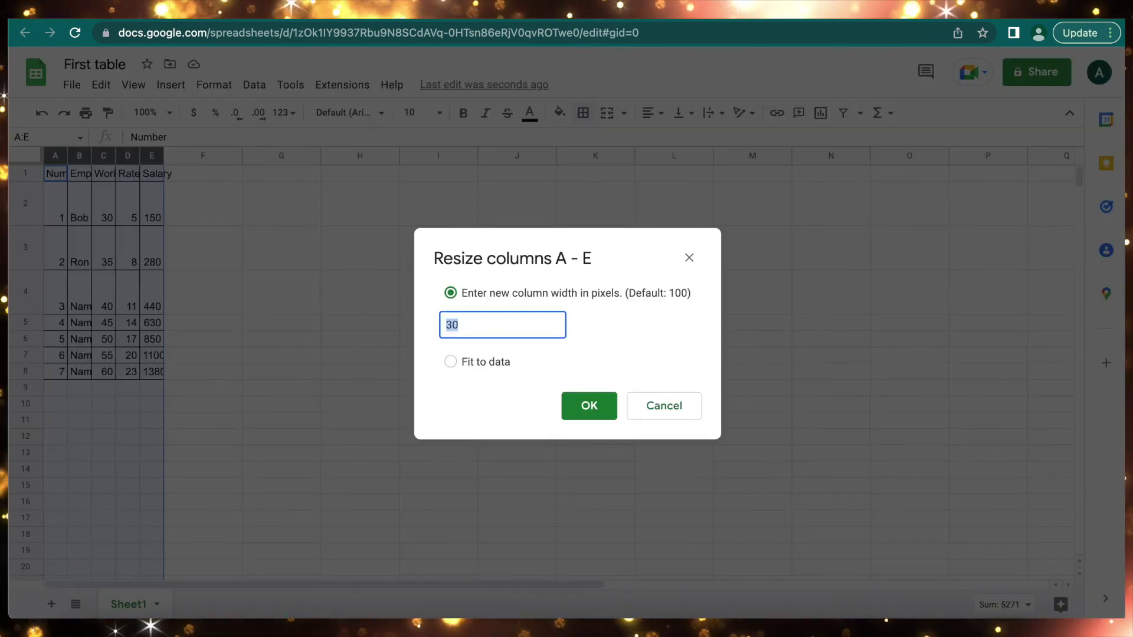
type("100")
left_click(608, 409)
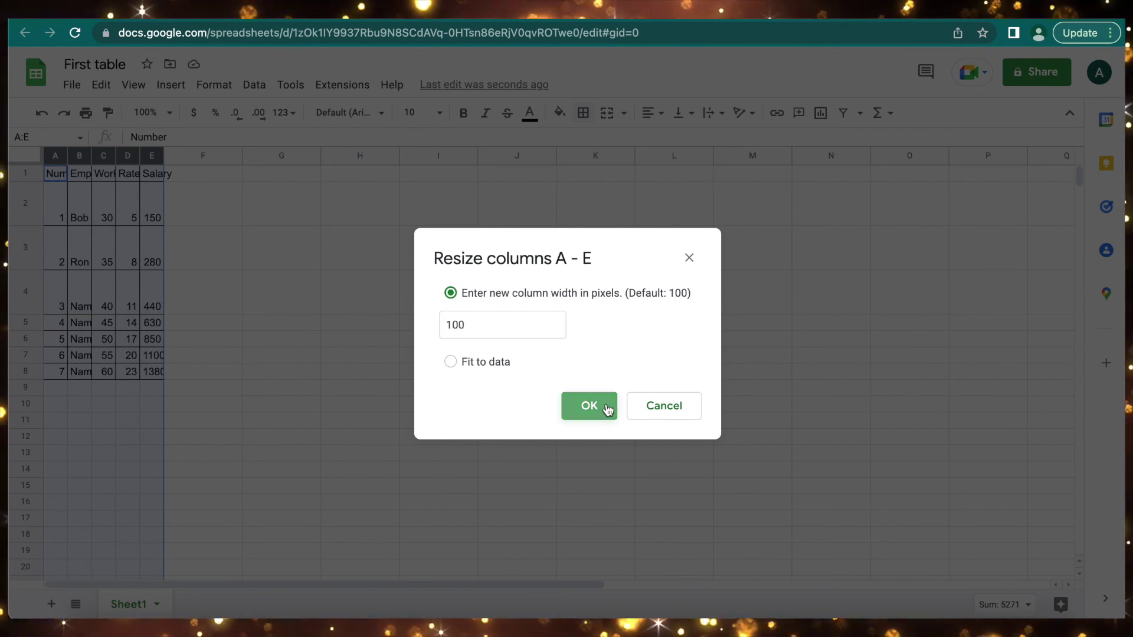
left_click(376, 443)
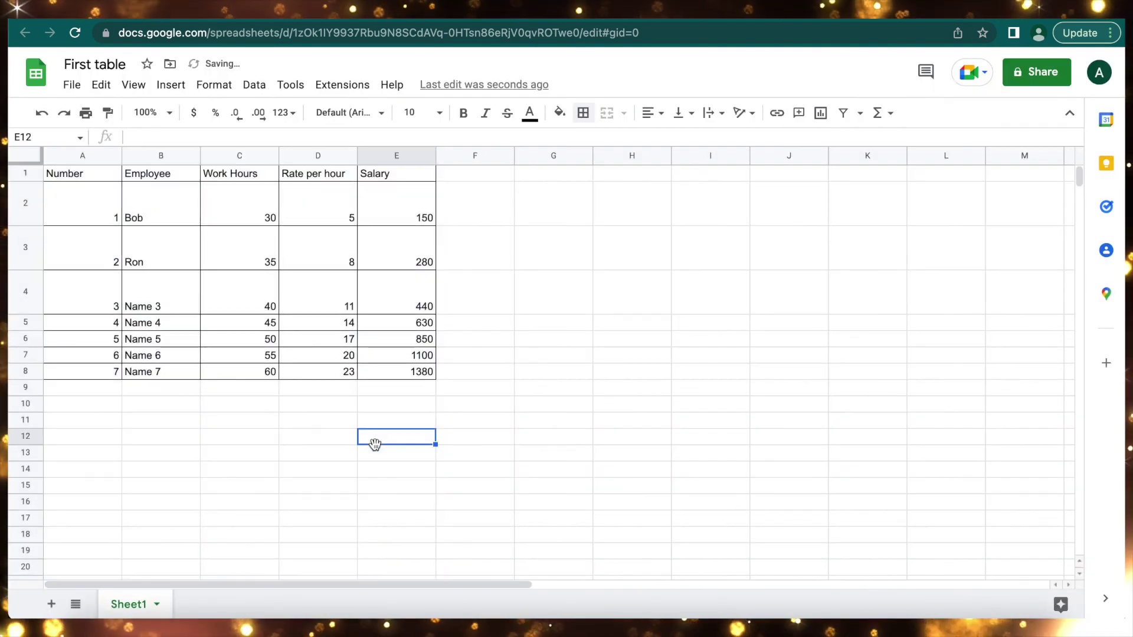
Step: Set the height of rows 2 through 8 to 30 pixels
left_click_drag(29, 202, 28, 374)
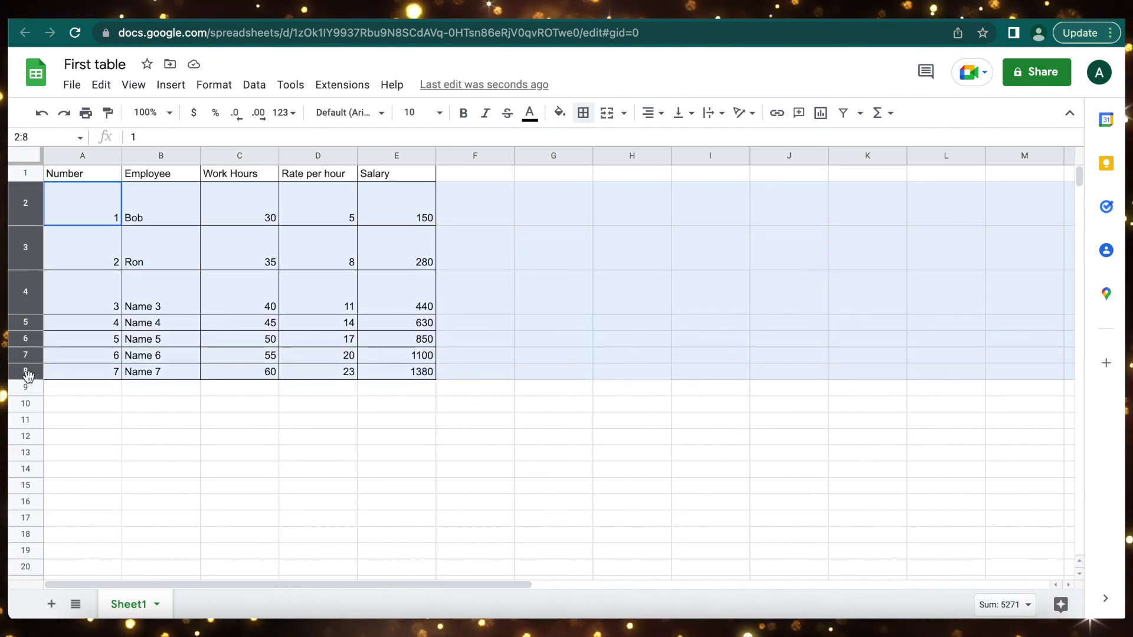
right_click(25, 296)
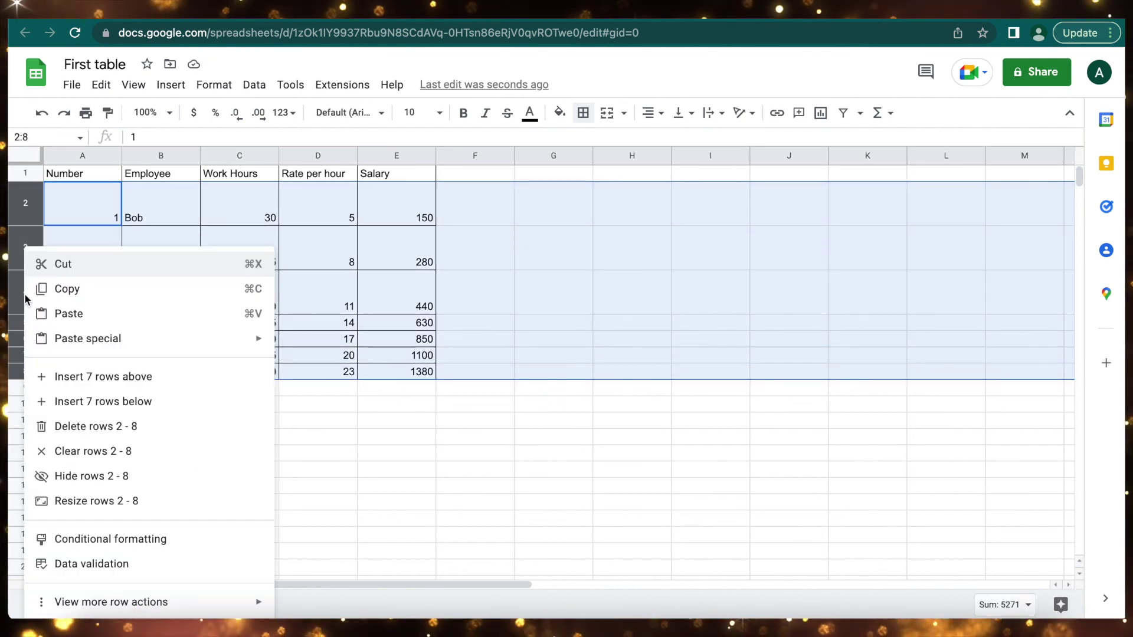
left_click(118, 502)
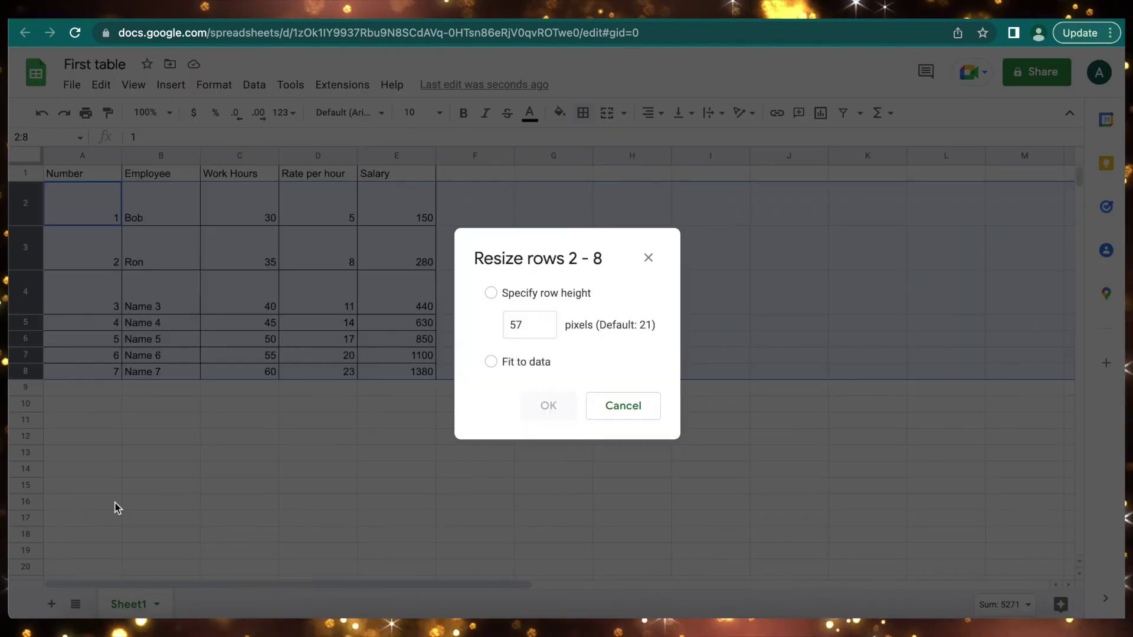
left_click(525, 328)
type("30")
left_click(548, 406)
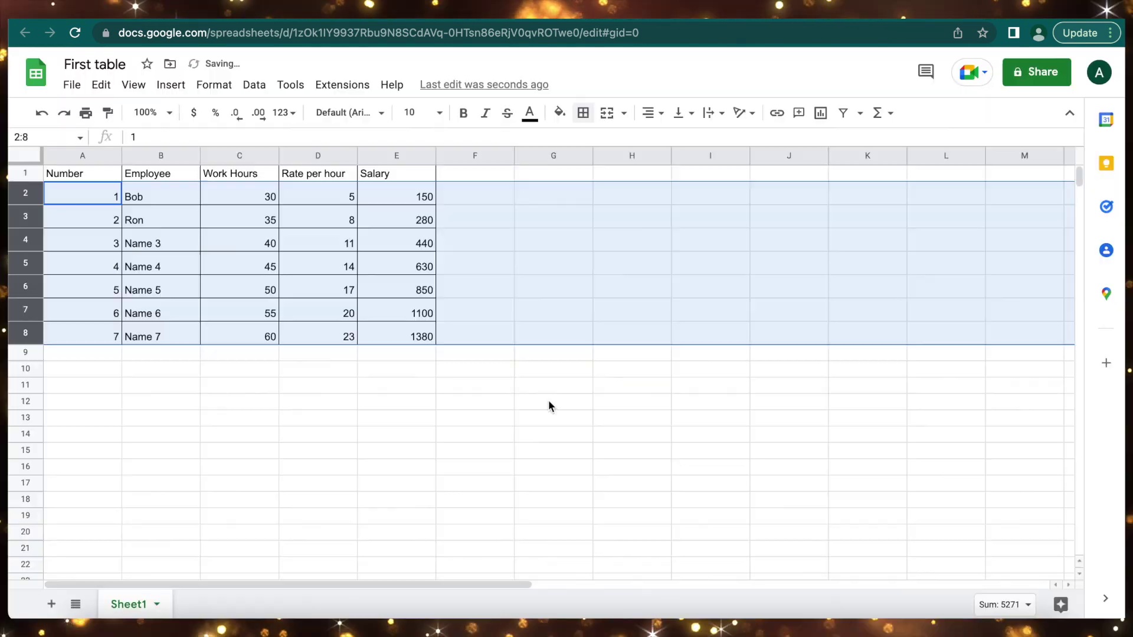
left_click(546, 403)
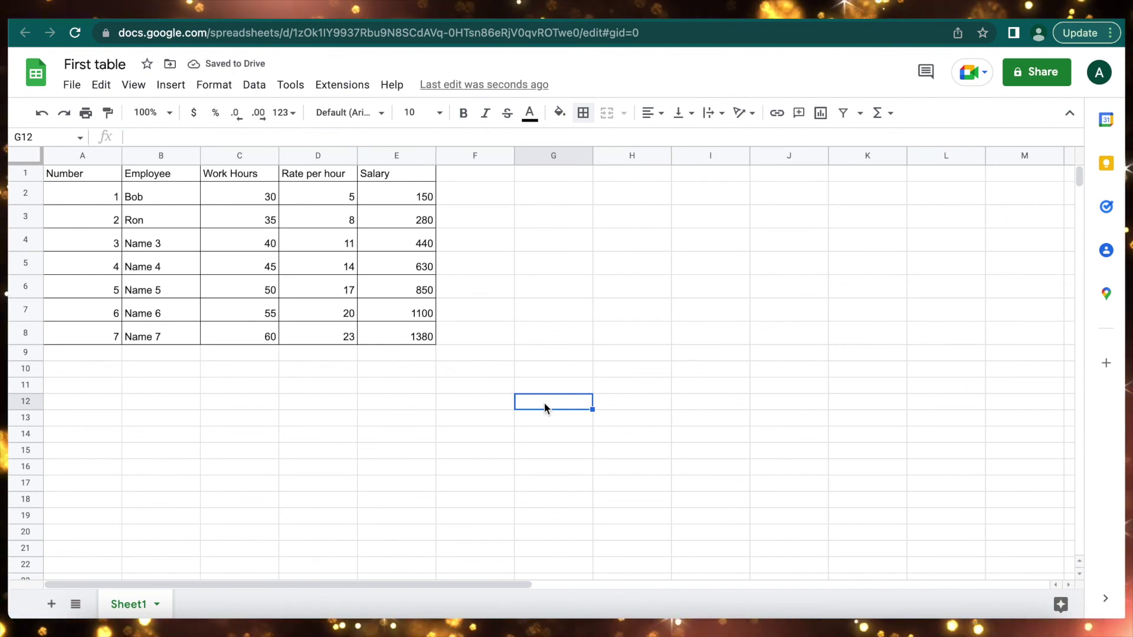